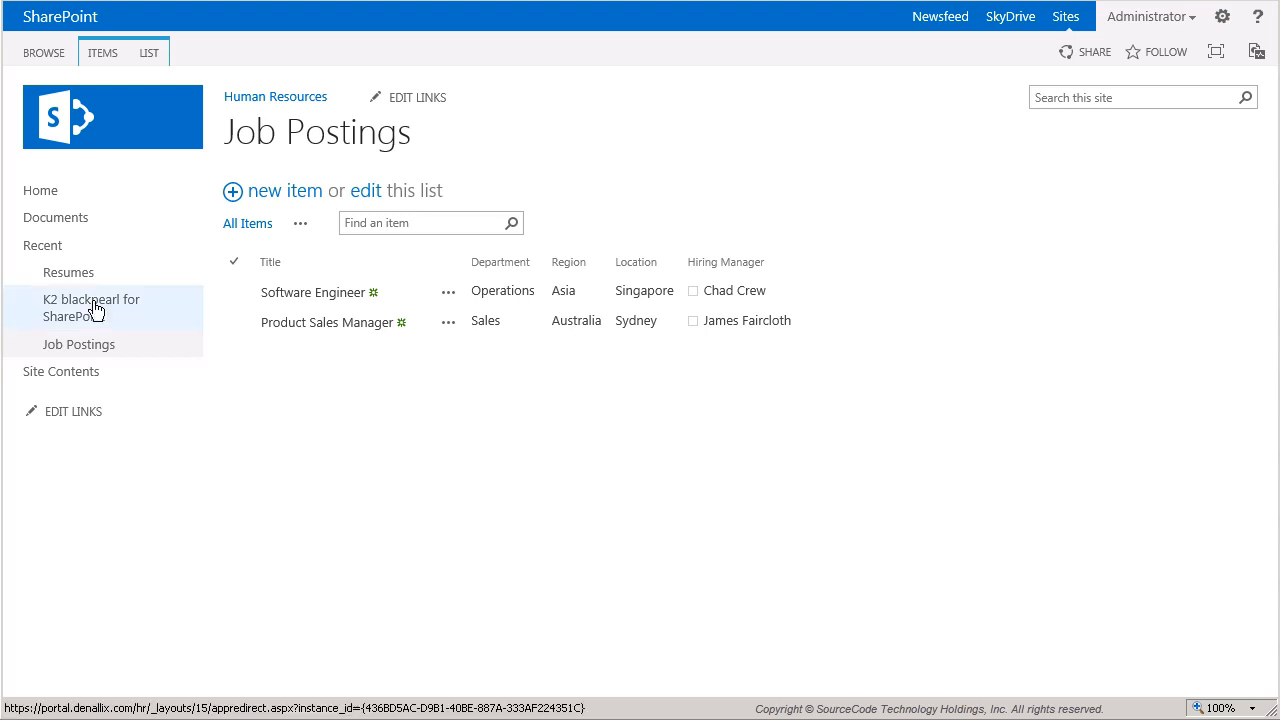
- Open the Resumes library of the Human Resources site
{"action": "left_click", "coordinate": [72, 273]}
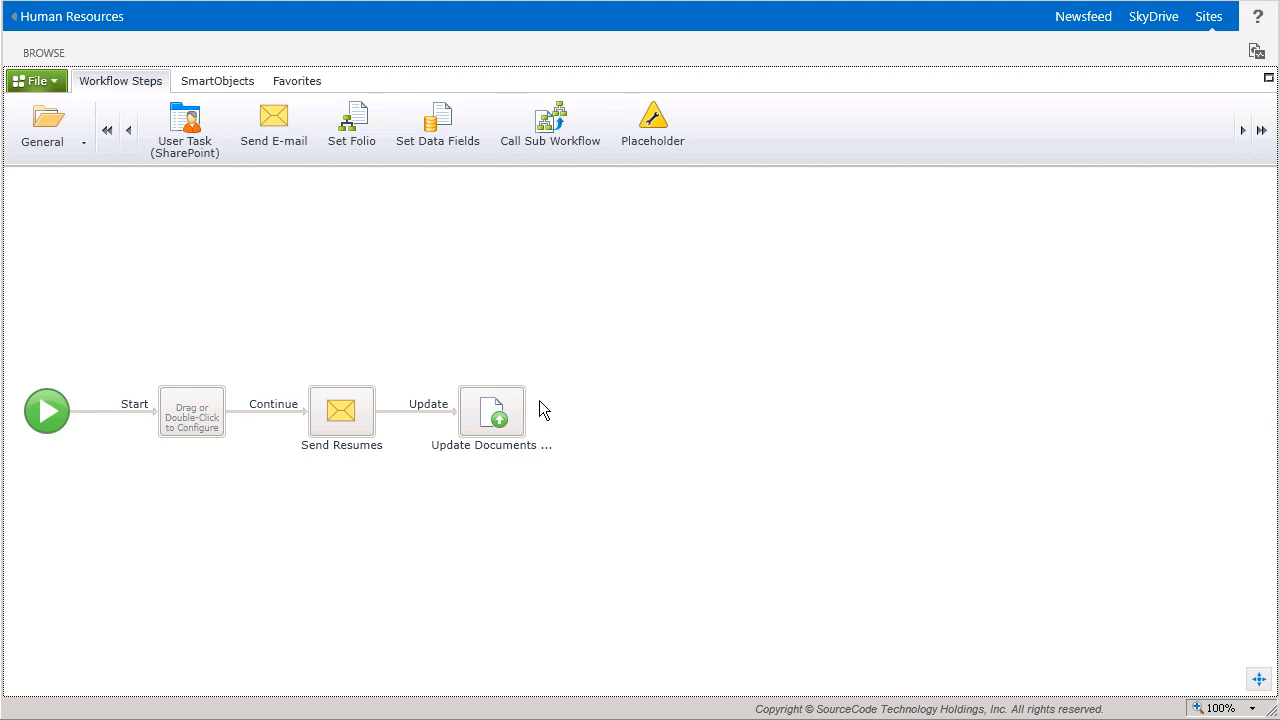
- Review the outcome, document, library and filter settings of the Update Documents Reviewed workflow step without changing them
{"action": "mouse_move", "coordinate": [505, 430]}
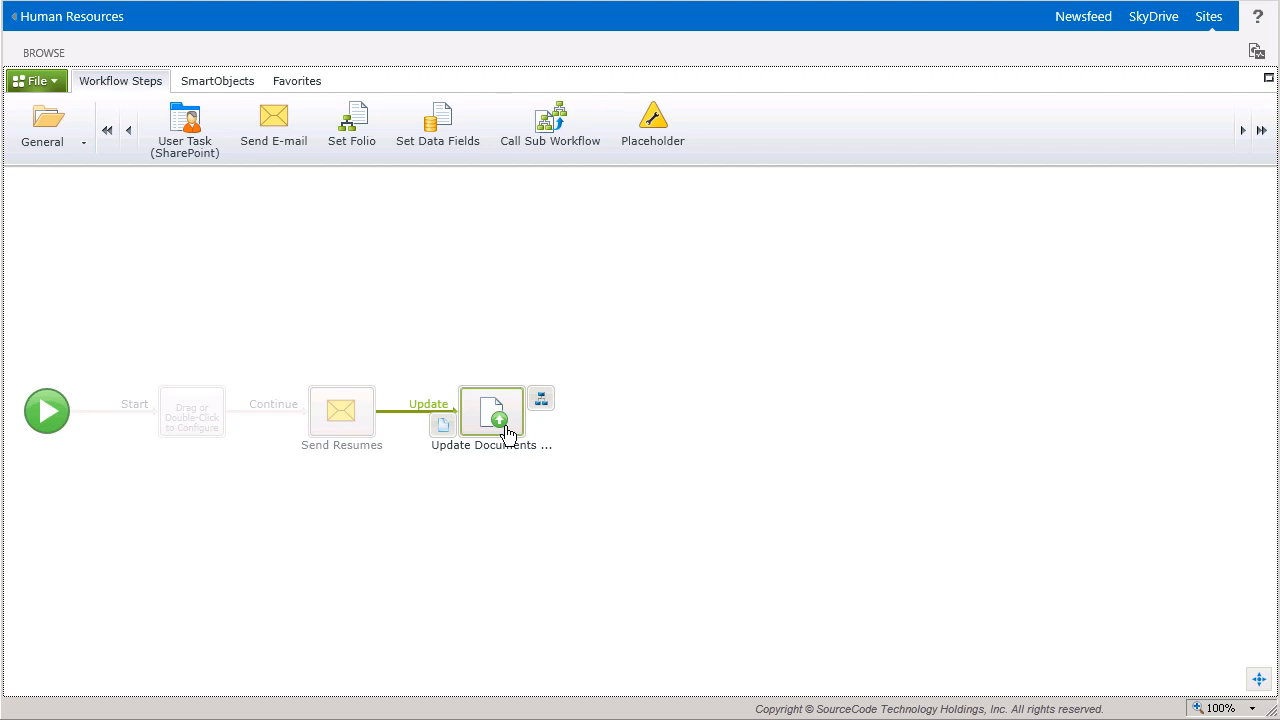
{"action": "double_click", "coordinate": [505, 432]}
{"action": "left_click", "coordinate": [649, 459]}
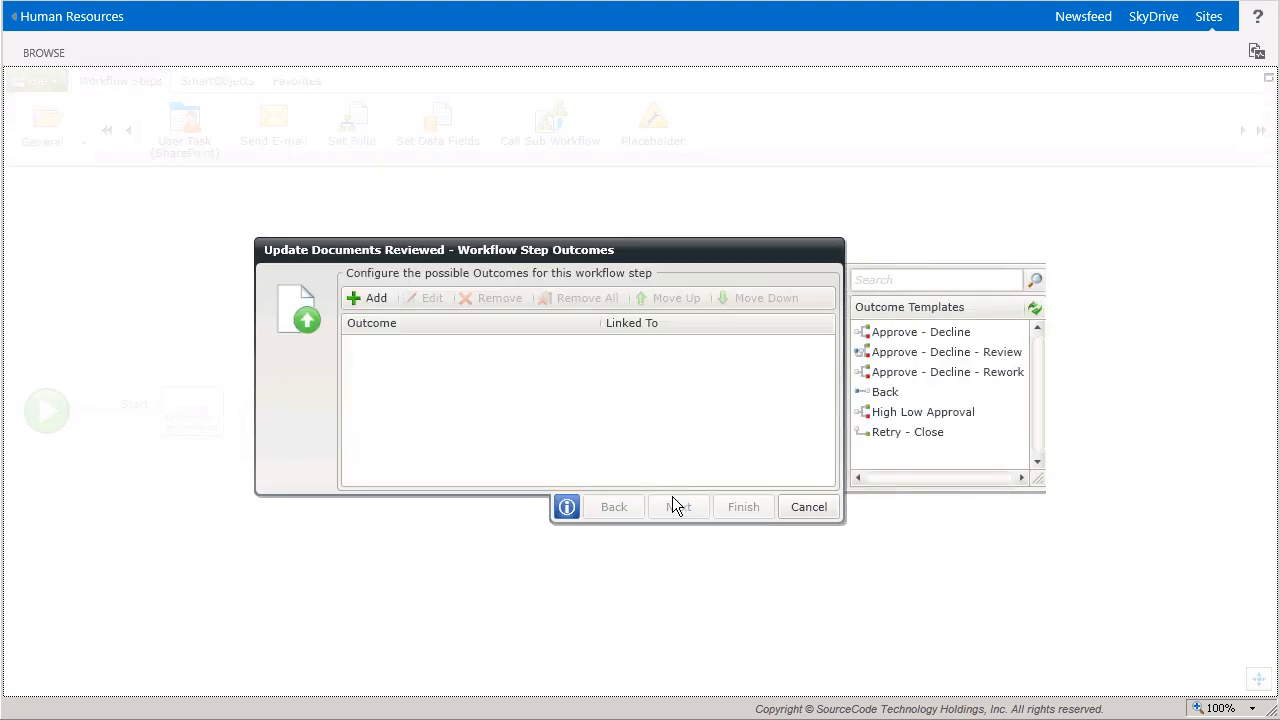
{"action": "left_click", "coordinate": [679, 509]}
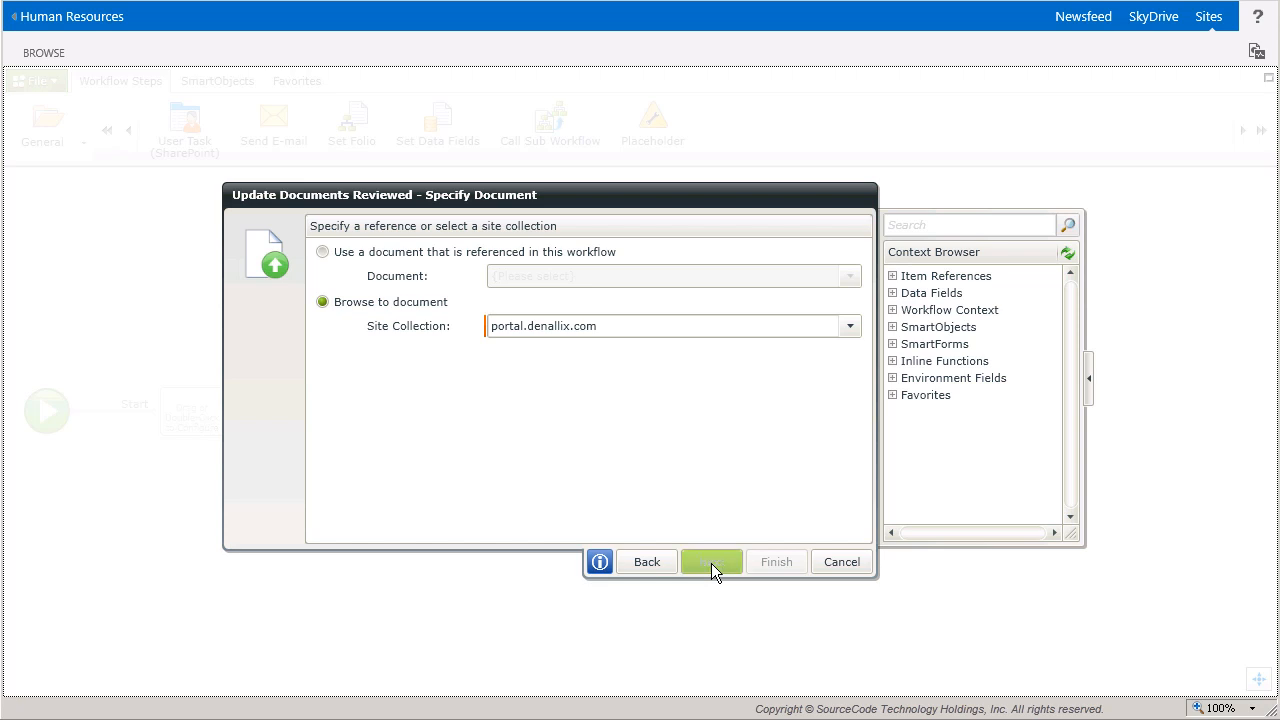
{"action": "left_click", "coordinate": [711, 562]}
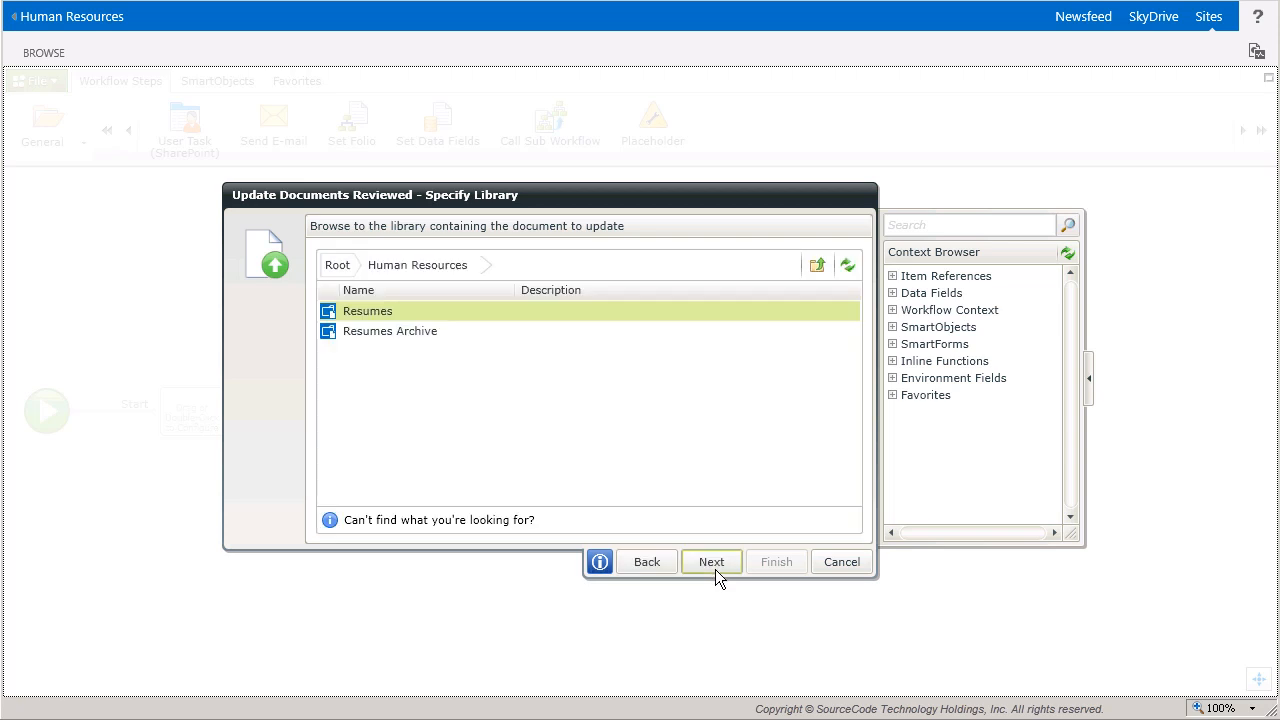
{"action": "left_click", "coordinate": [713, 566]}
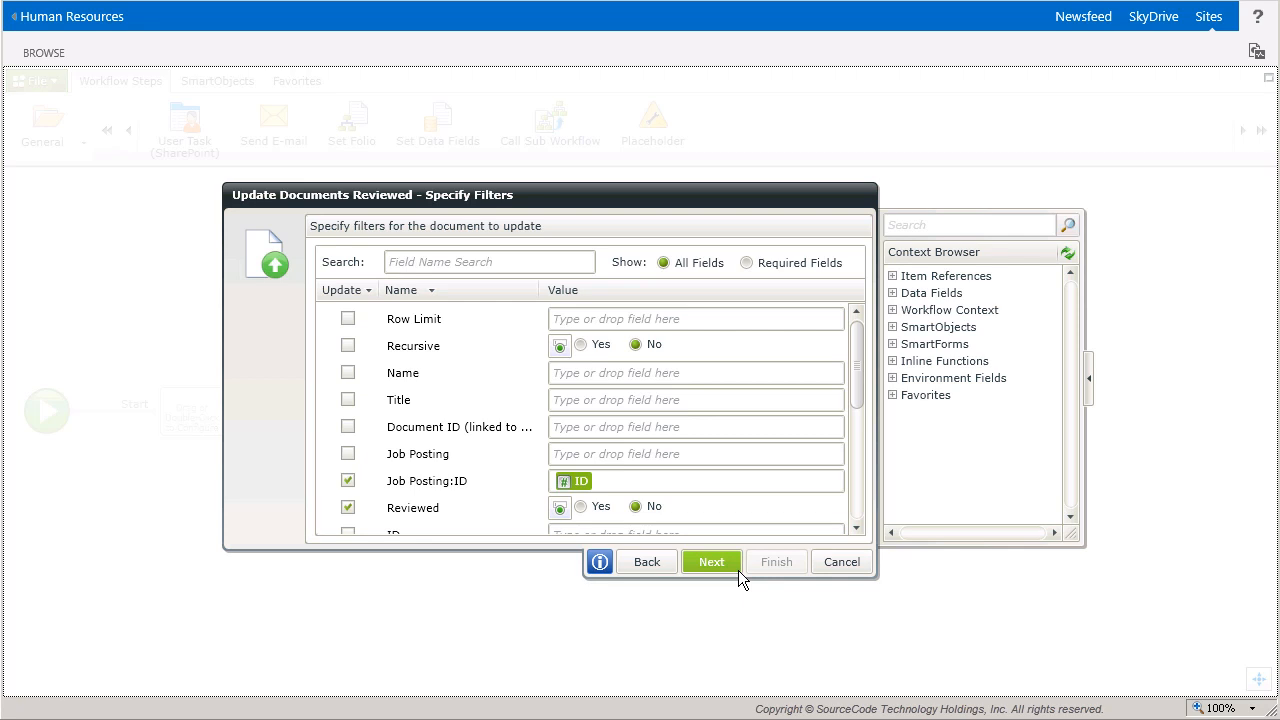
{"action": "left_click", "coordinate": [841, 562]}
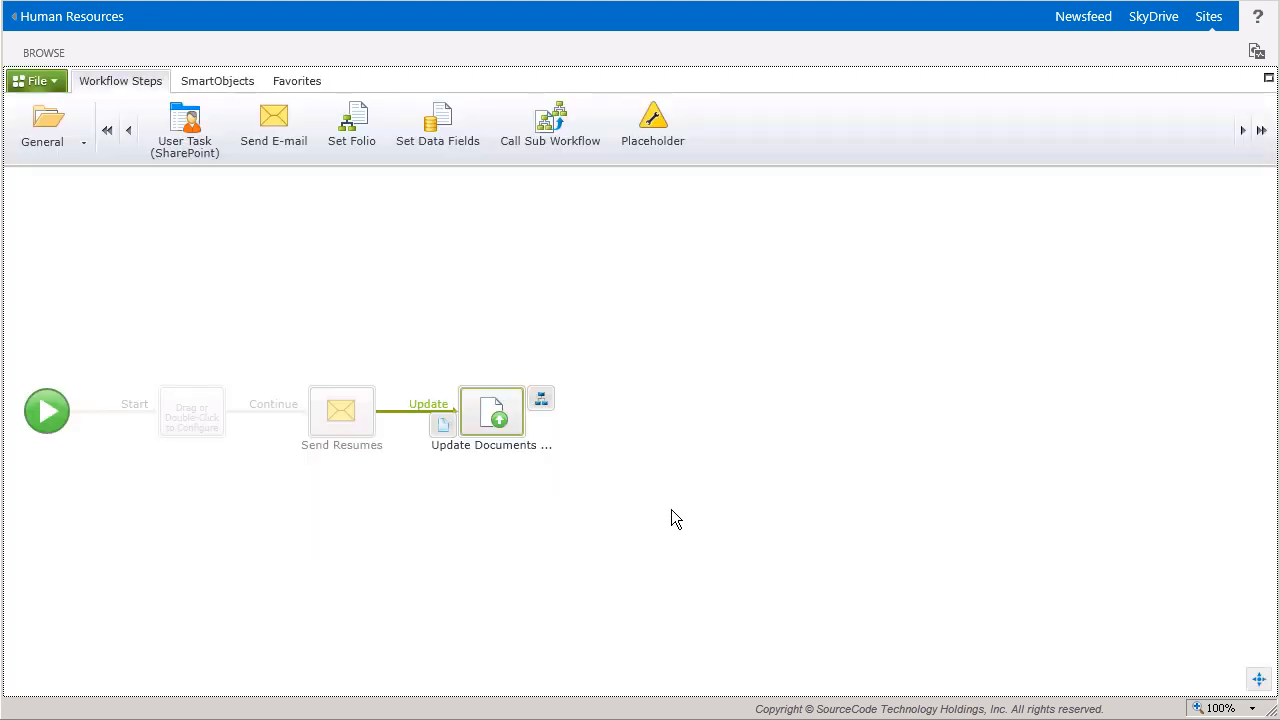
{"action": "left_click", "coordinate": [424, 432]}
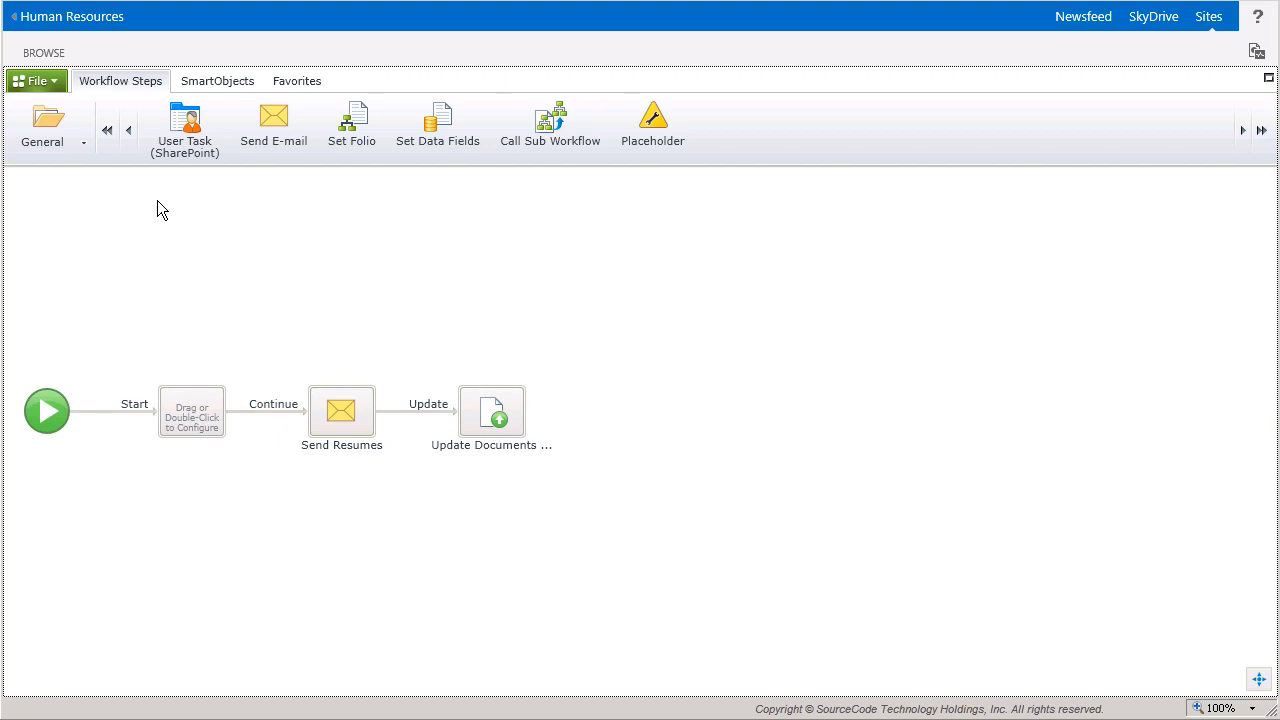
- Add a Get Document Reference step from the Documents category to the empty placeholder after the workflow start
{"action": "left_click", "coordinate": [64, 148]}
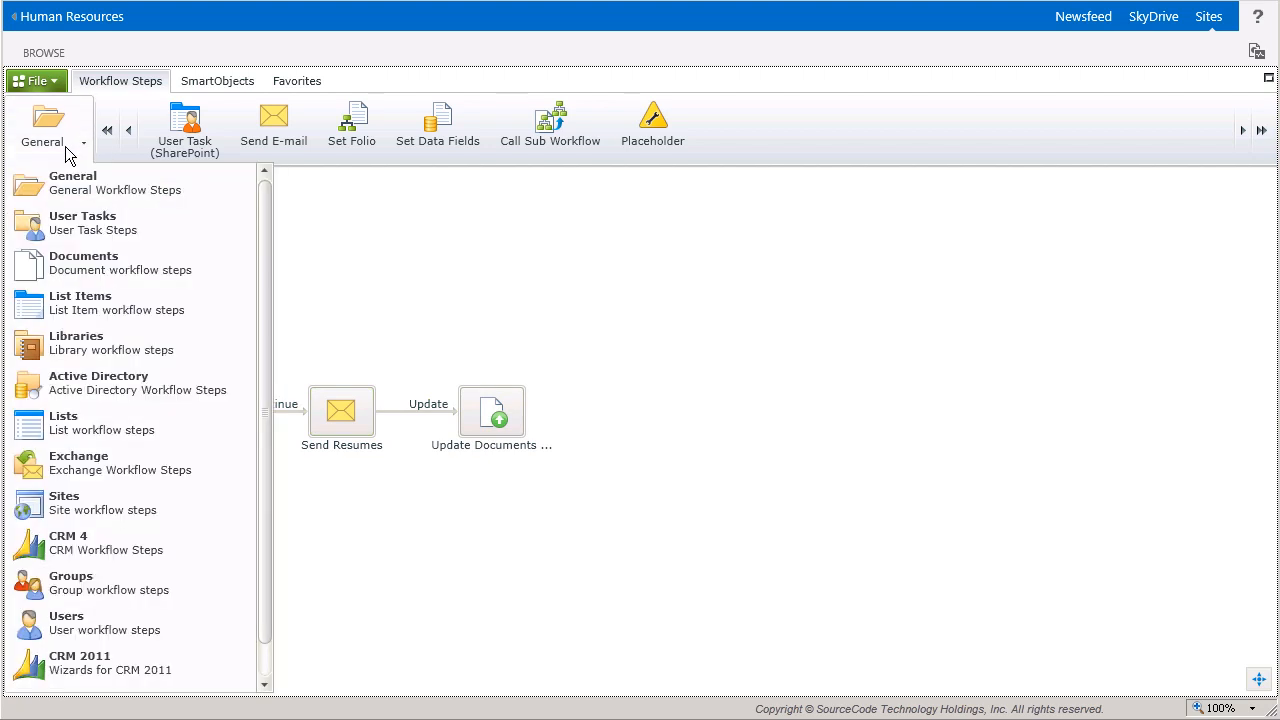
{"action": "left_click", "coordinate": [166, 280]}
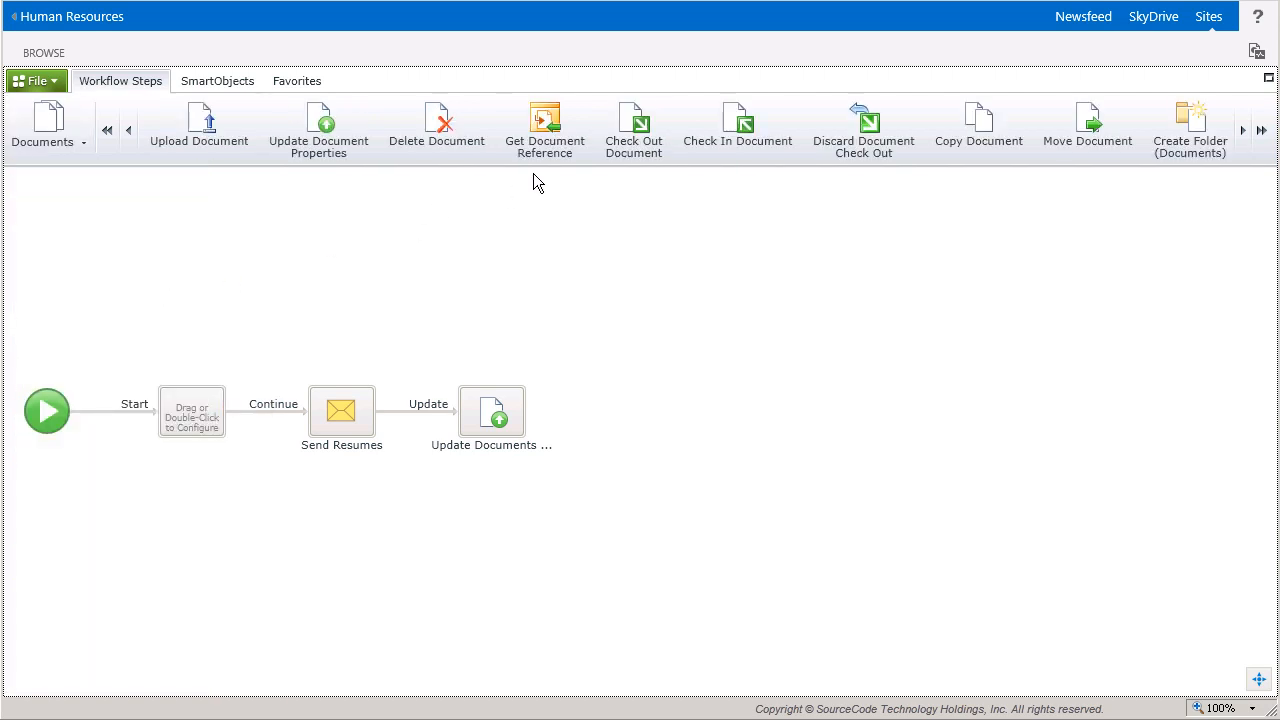
{"action": "left_click_drag", "start_coordinate": [560, 157], "coordinate": [207, 416]}
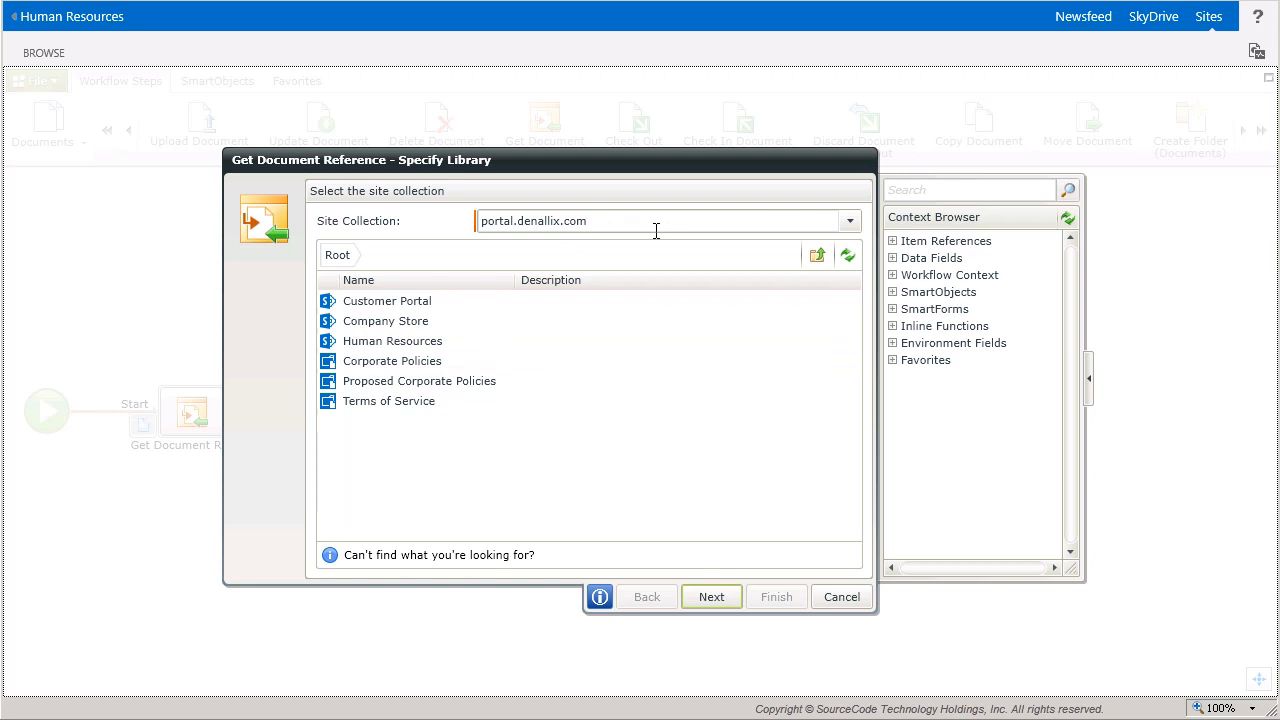
- Point the document reference to the Resumes library under Human Resources in the portal.denallix.com site collection
{"action": "left_click", "coordinate": [850, 221]}
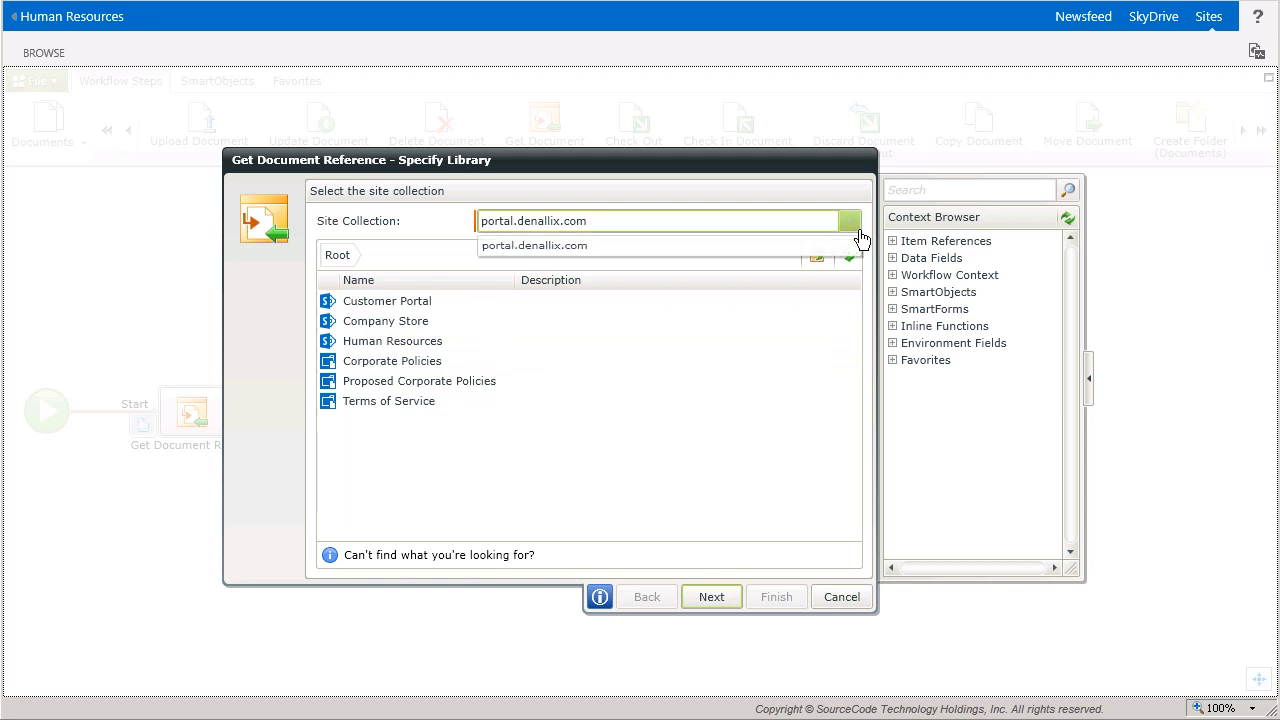
{"action": "left_click", "coordinate": [700, 255]}
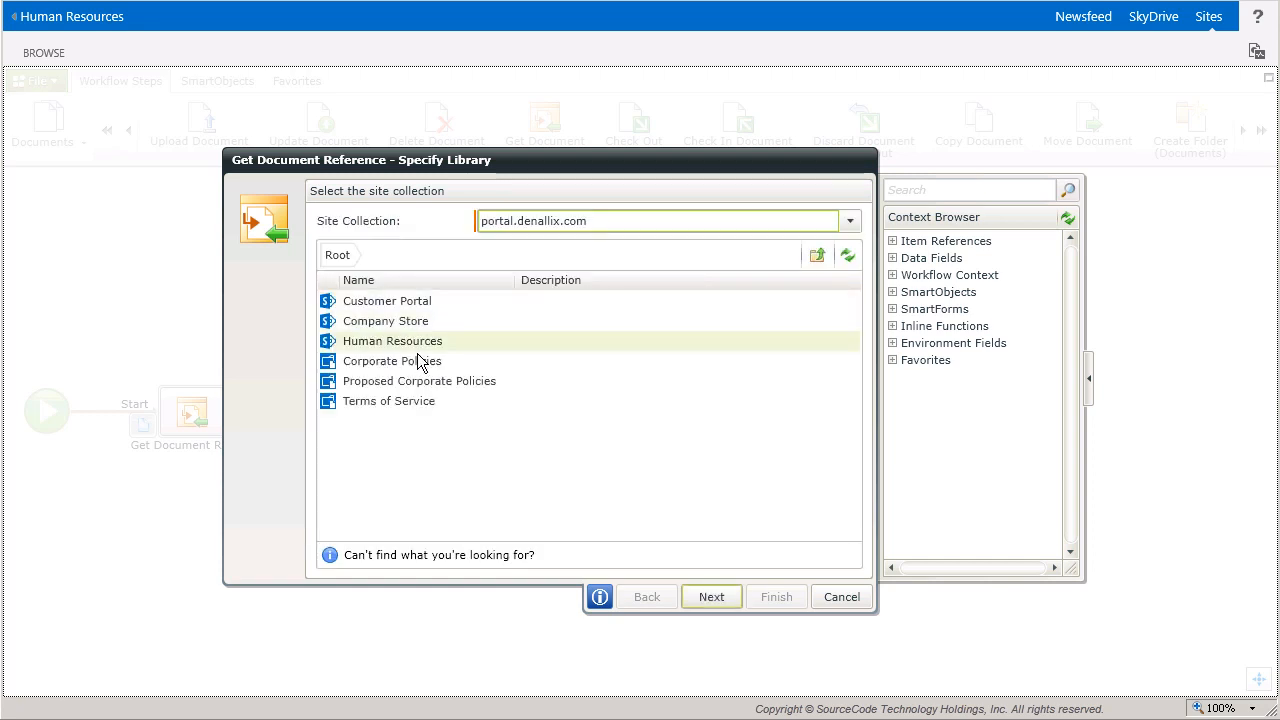
{"action": "double_click", "coordinate": [417, 350]}
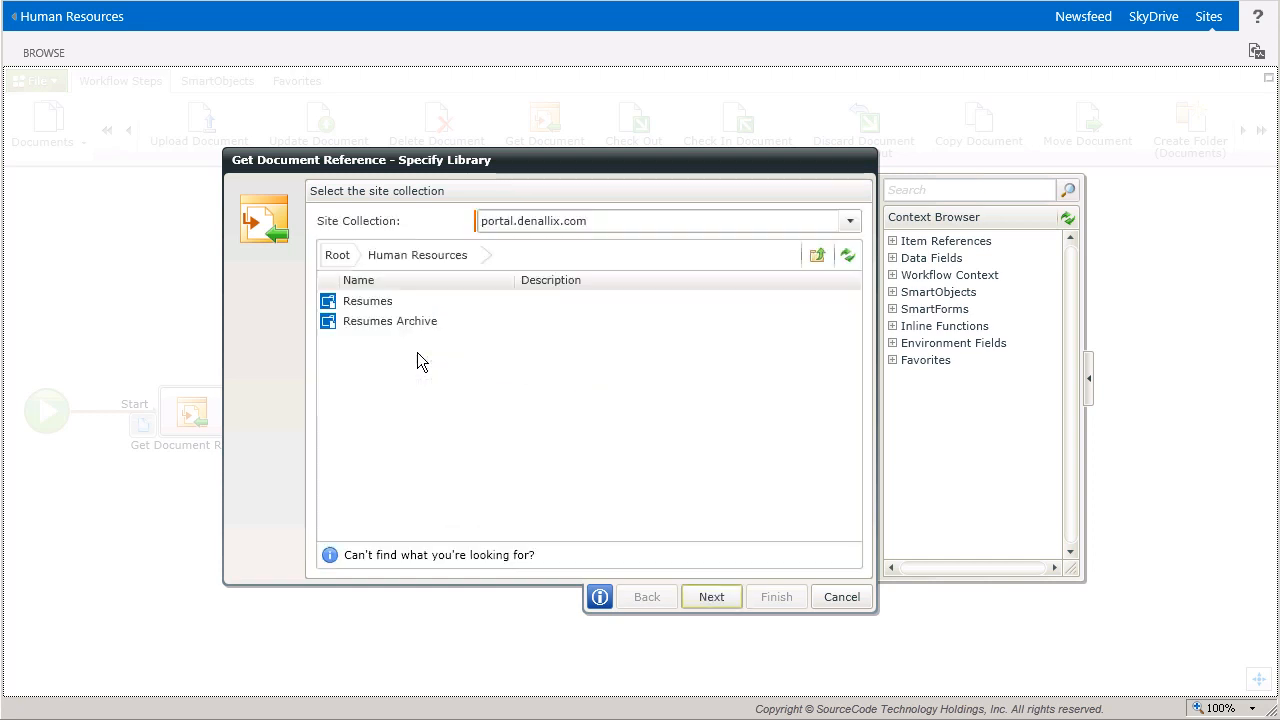
{"action": "left_click", "coordinate": [360, 305]}
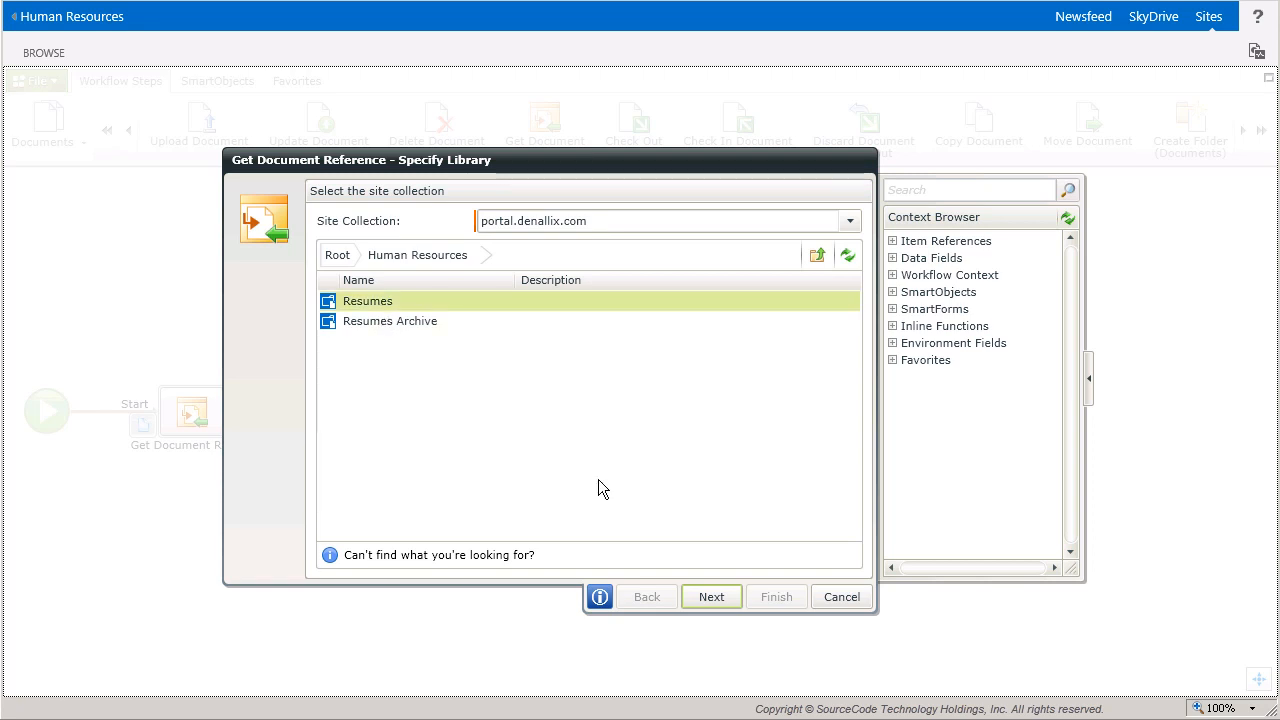
{"action": "left_click", "coordinate": [711, 600]}
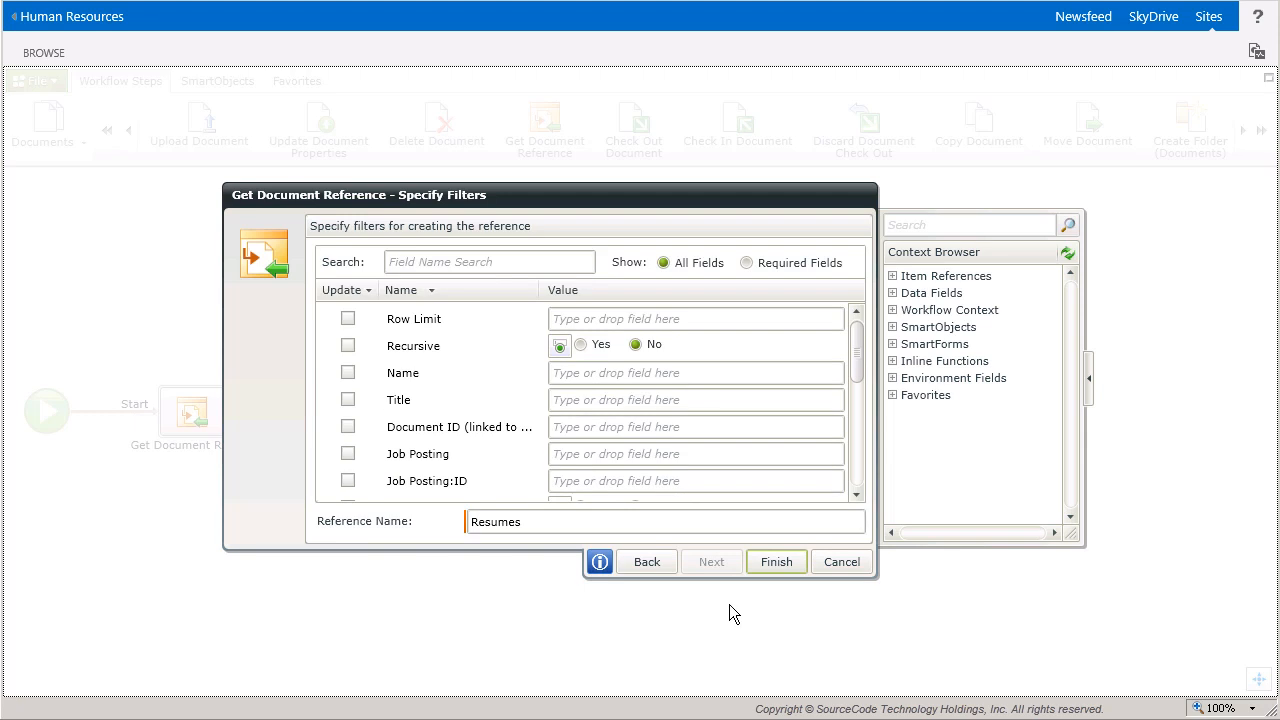
- Filter the document reference by Job Posting:ID equal to the Job Postings ID field and Reviewed set to No
{"action": "left_click", "coordinate": [893, 277]}
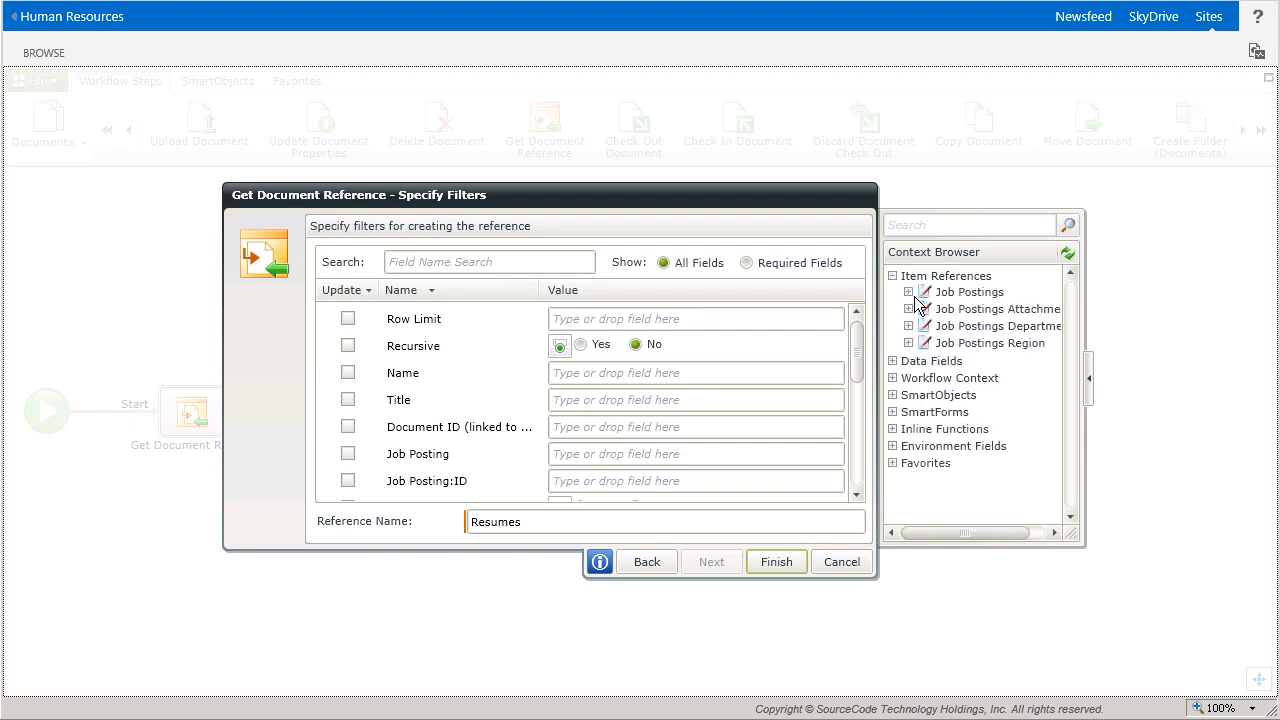
{"action": "left_click", "coordinate": [908, 292]}
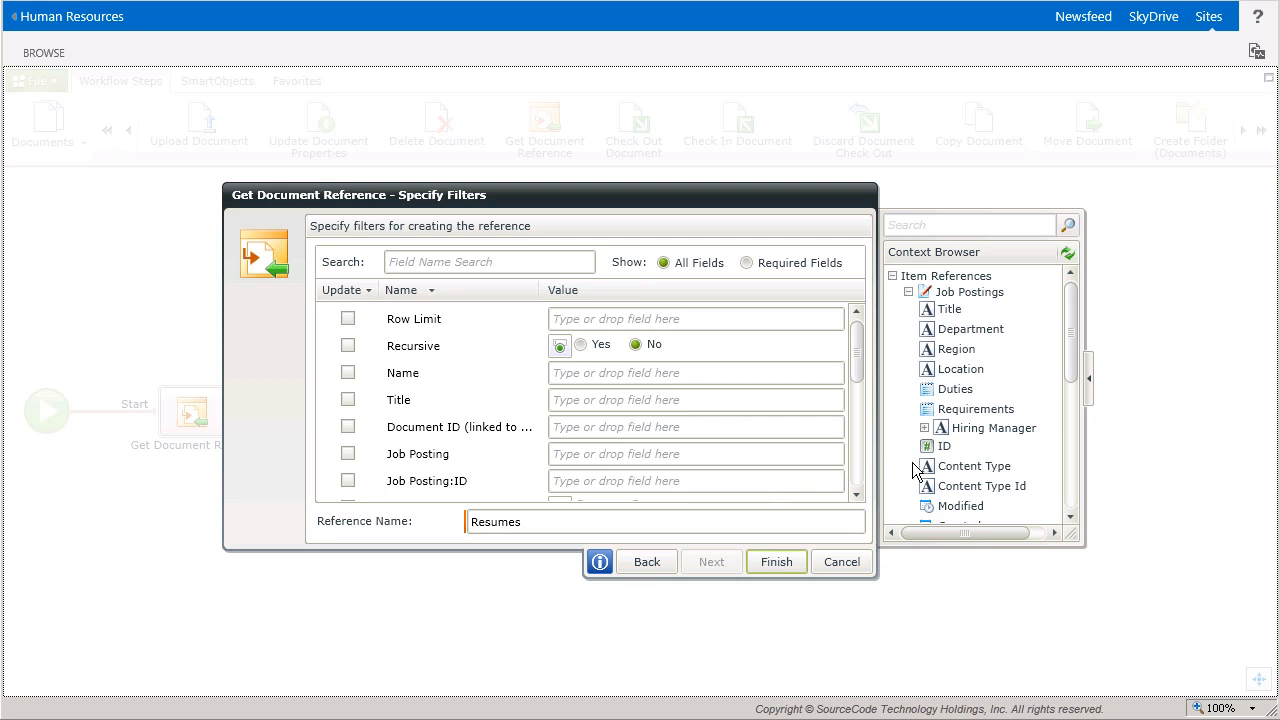
{"action": "left_click_drag", "start_coordinate": [944, 446], "coordinate": [748, 488]}
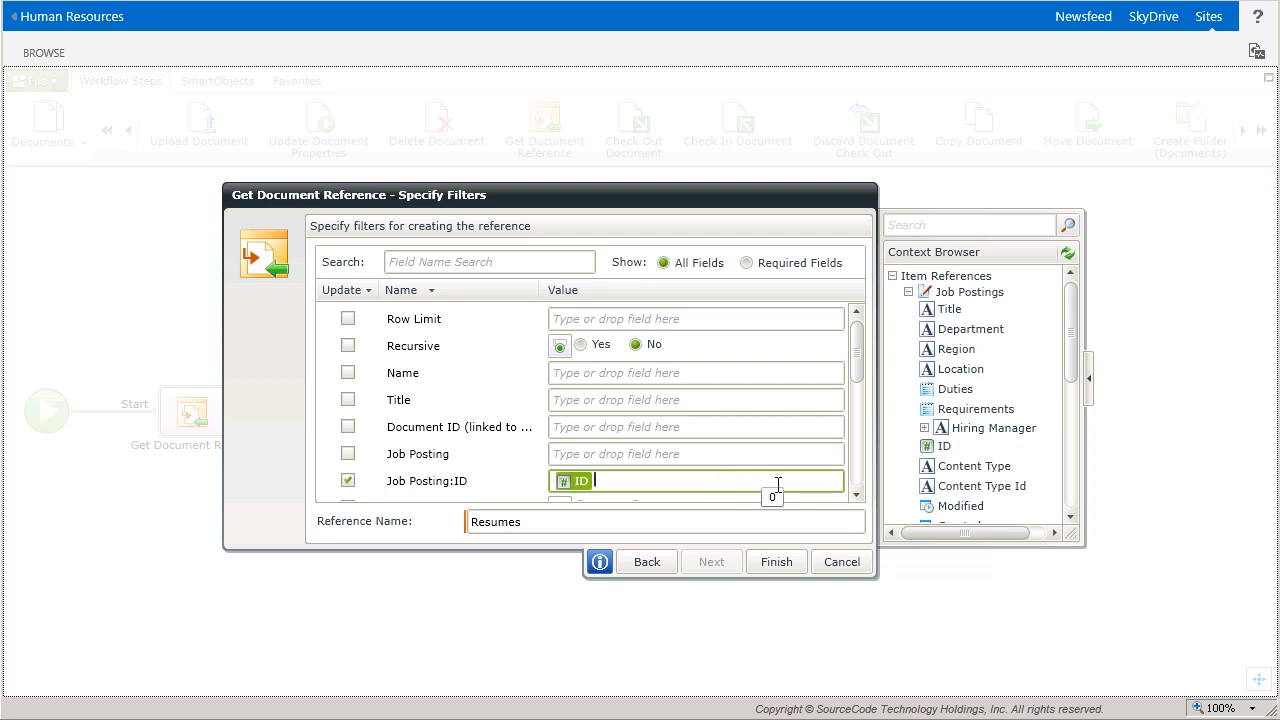
{"action": "scroll", "coordinate": [873, 516], "scroll_direction": "down", "scroll_amount": 2}
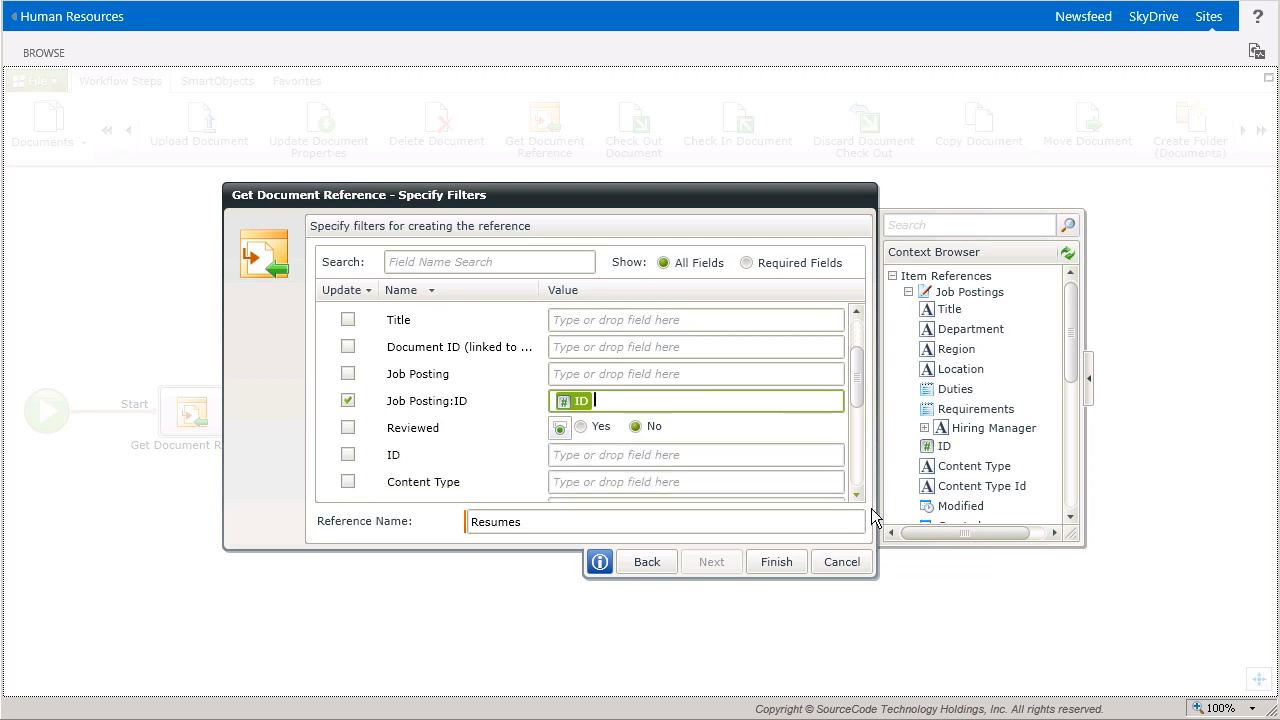
{"action": "left_click", "coordinate": [356, 436]}
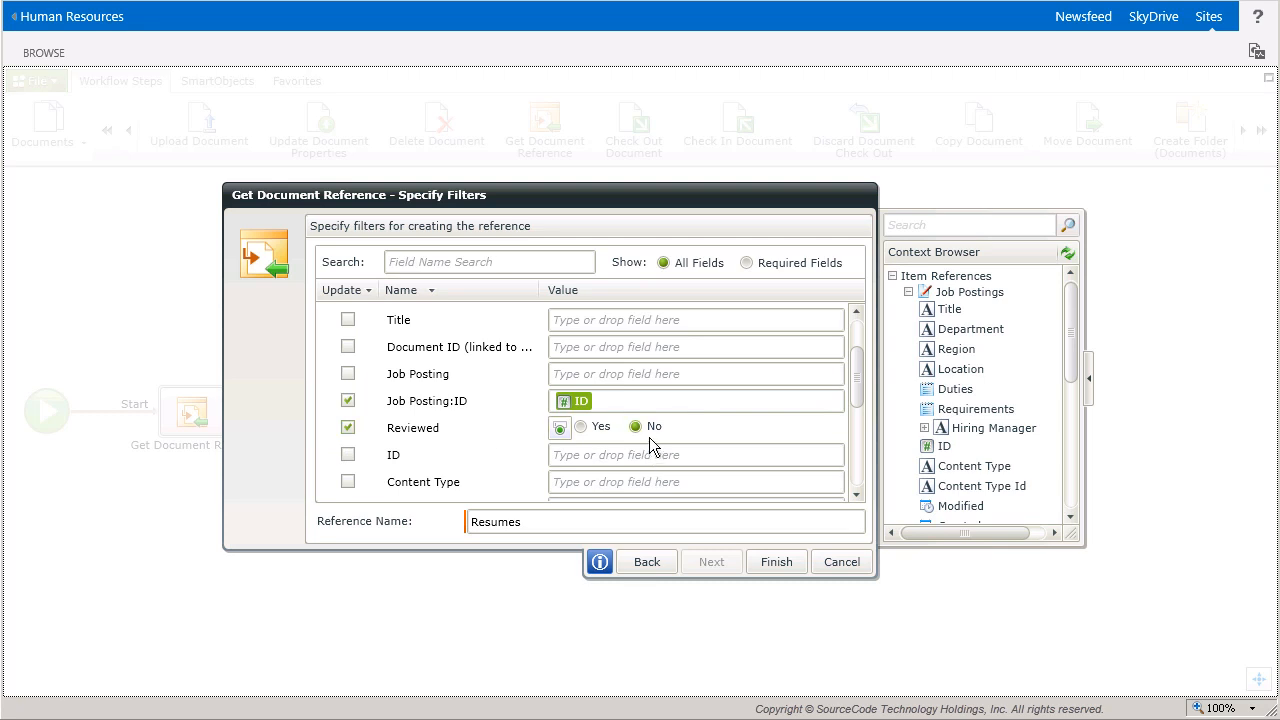
- Name the reference "Resume Documents Reference" and finish configuring the Get Document Reference step
{"action": "left_click", "coordinate": [570, 523]}
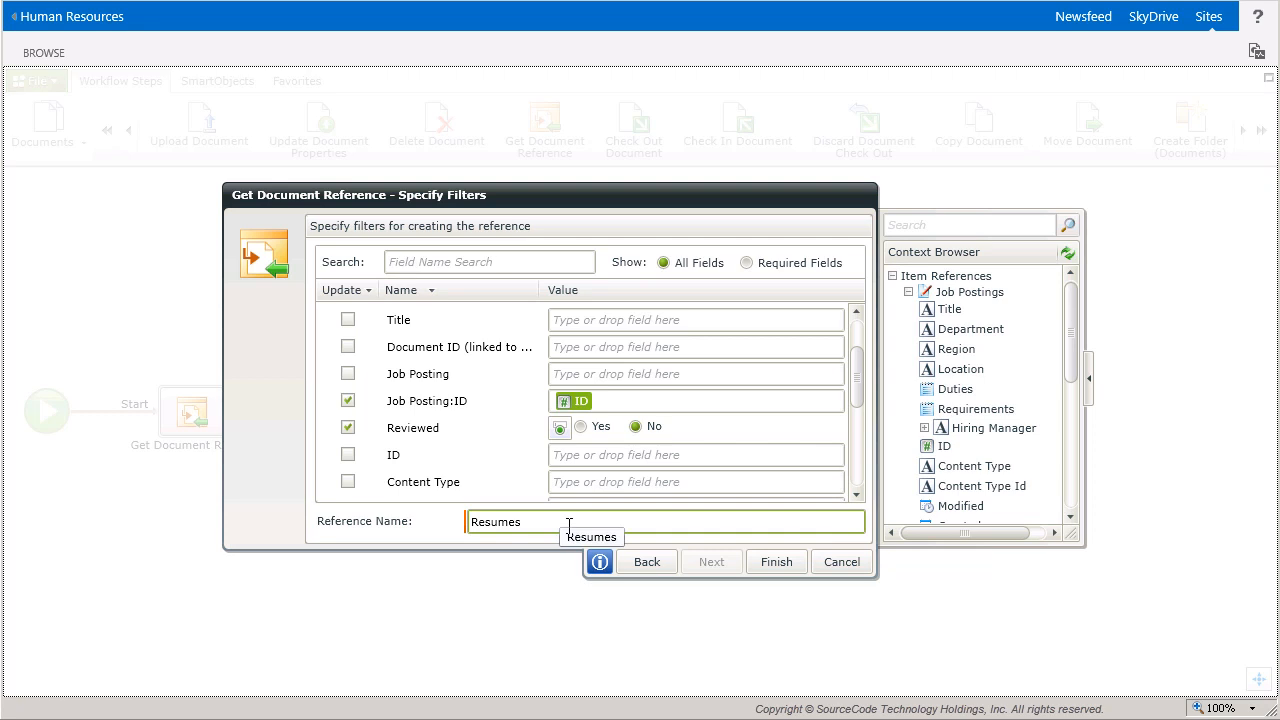
{"action": "key", "text": "BackSpace"}
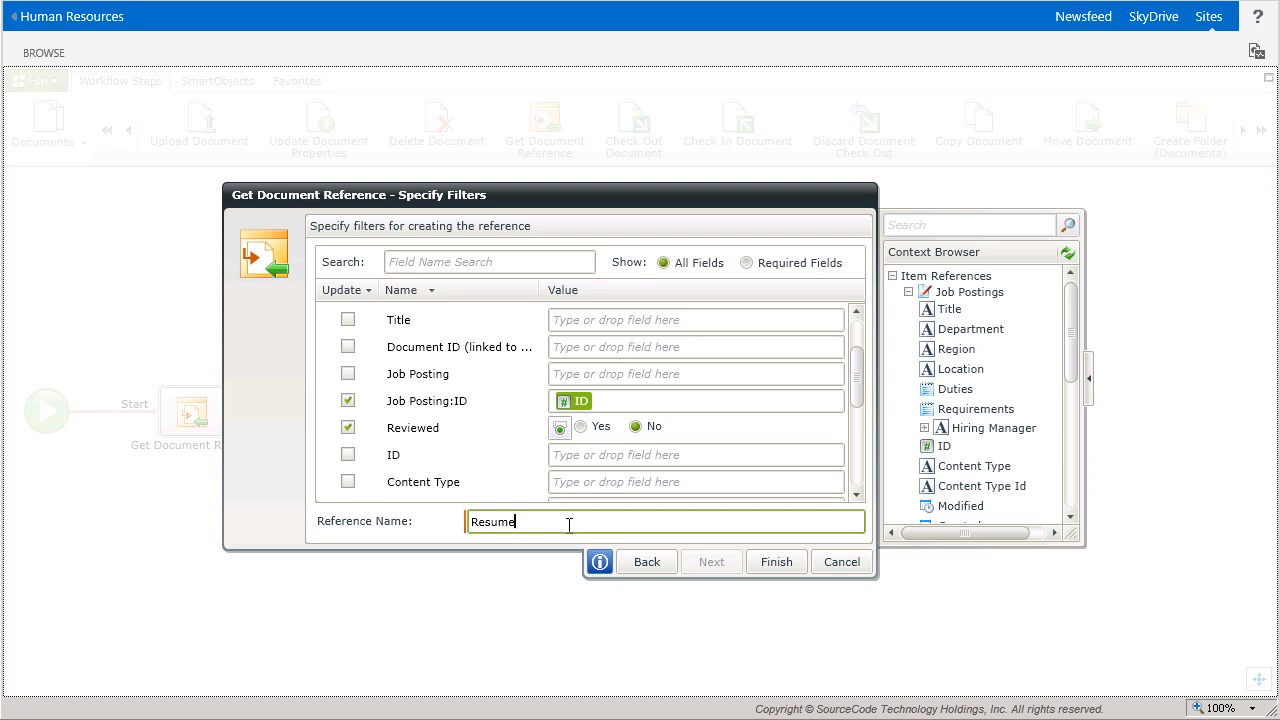
{"action": "type", "text": "Documents Reference"}
{"action": "left_click", "coordinate": [775, 570]}
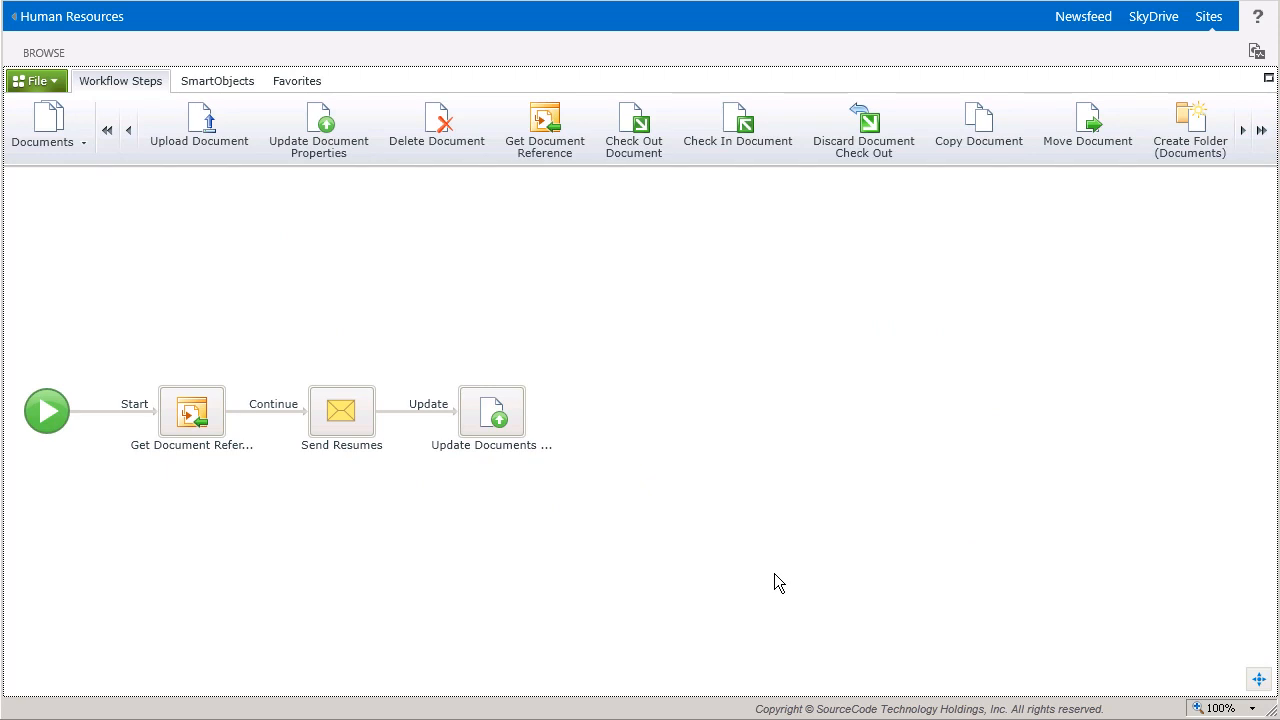
- Attach the Document field of Resume Documents Reference to the e-mail in the Send Resumes step
{"action": "double_click", "coordinate": [357, 421]}
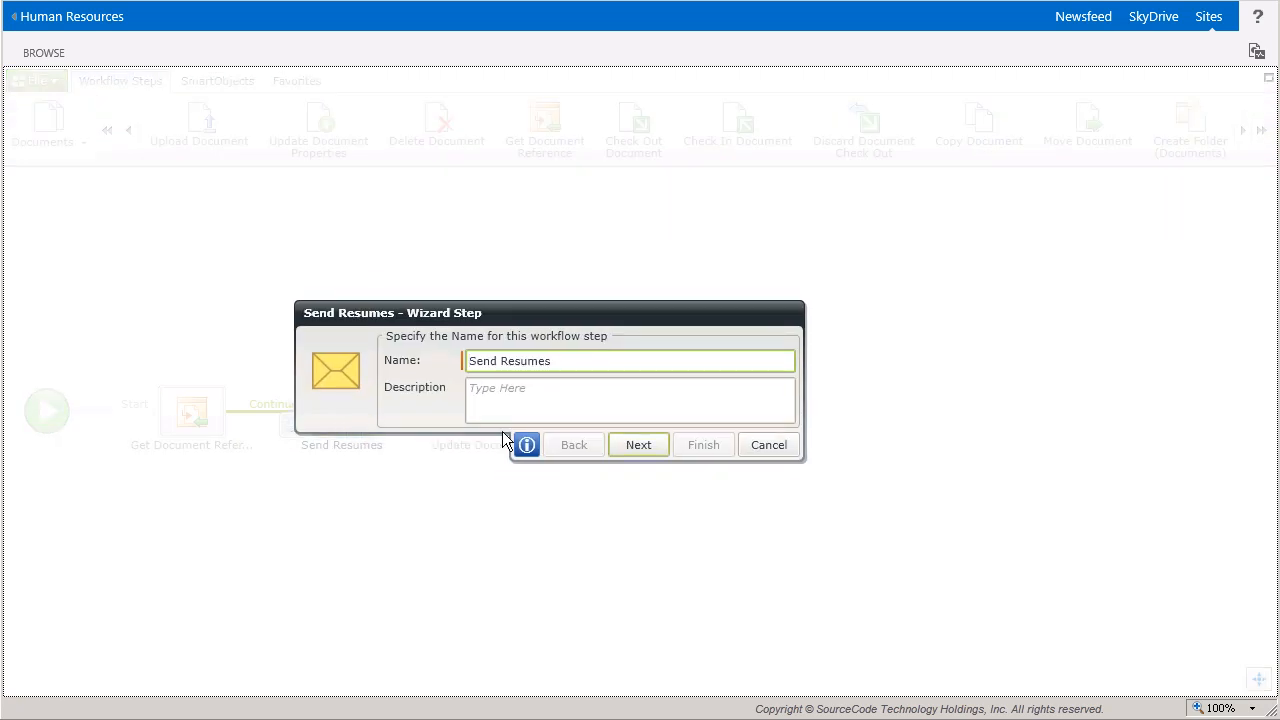
{"action": "left_click", "coordinate": [648, 461]}
{"action": "left_click", "coordinate": [687, 508]}
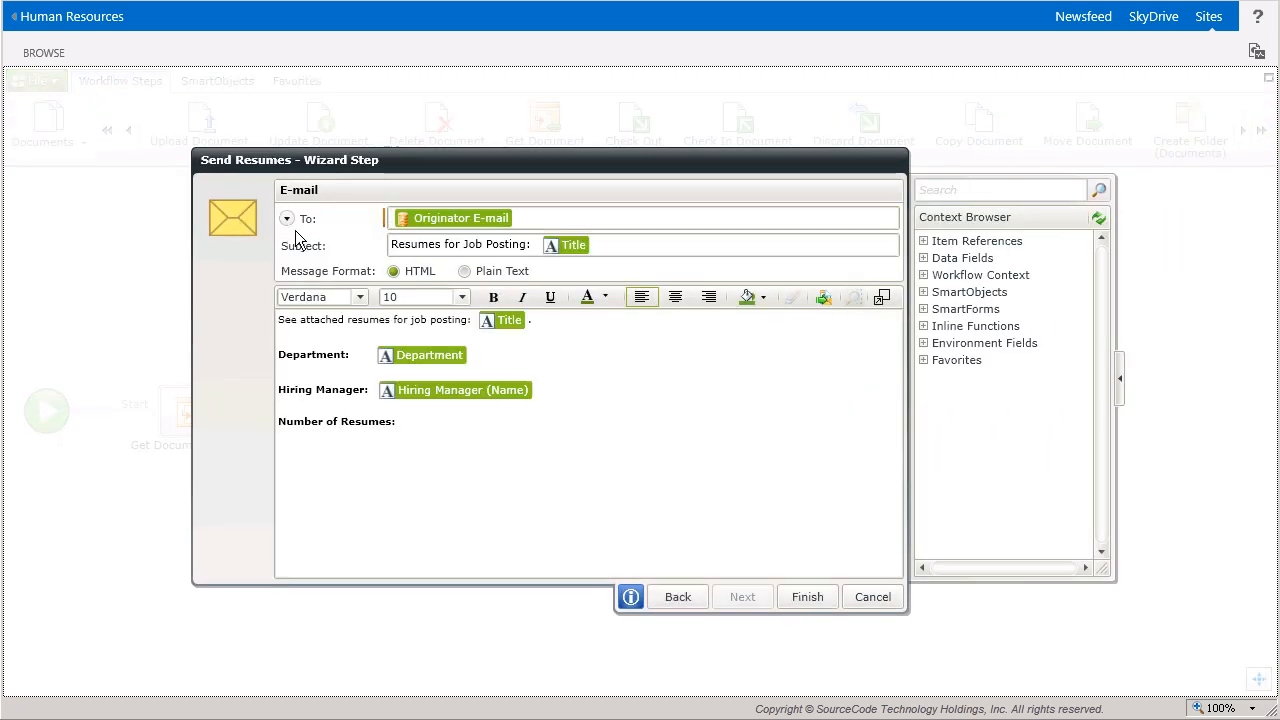
{"action": "left_click", "coordinate": [287, 219]}
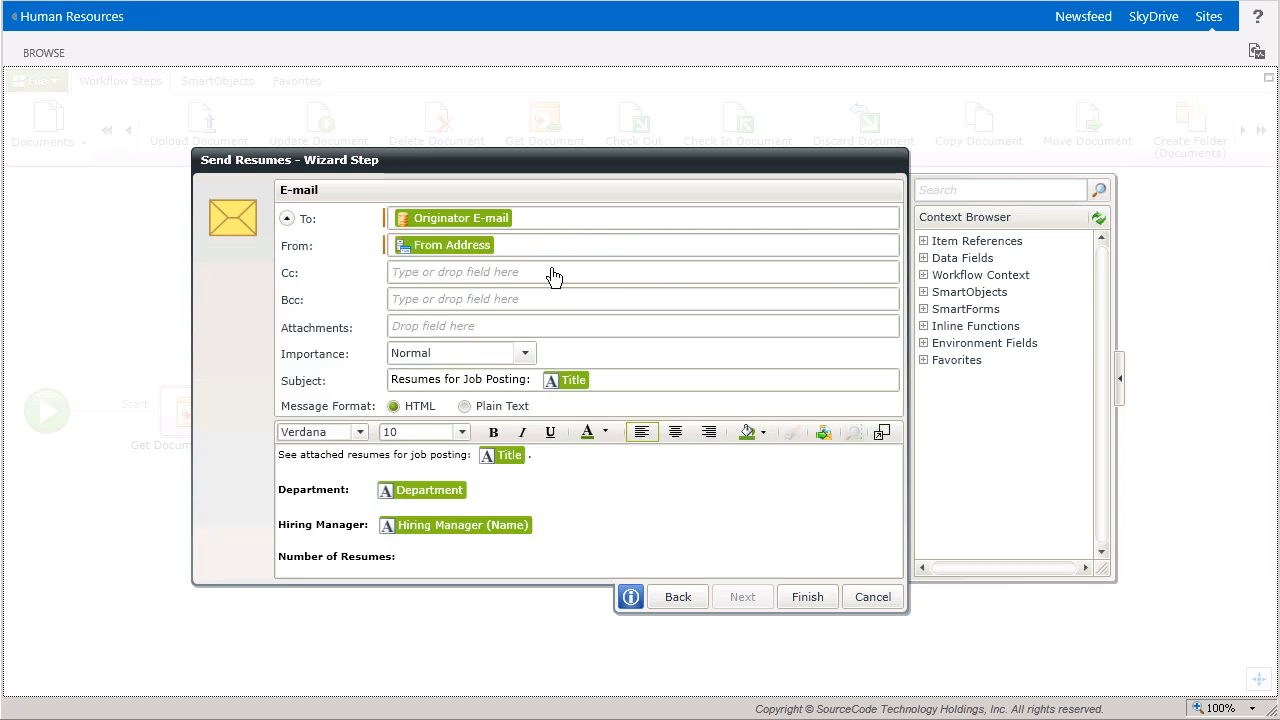
{"action": "left_click", "coordinate": [933, 252]}
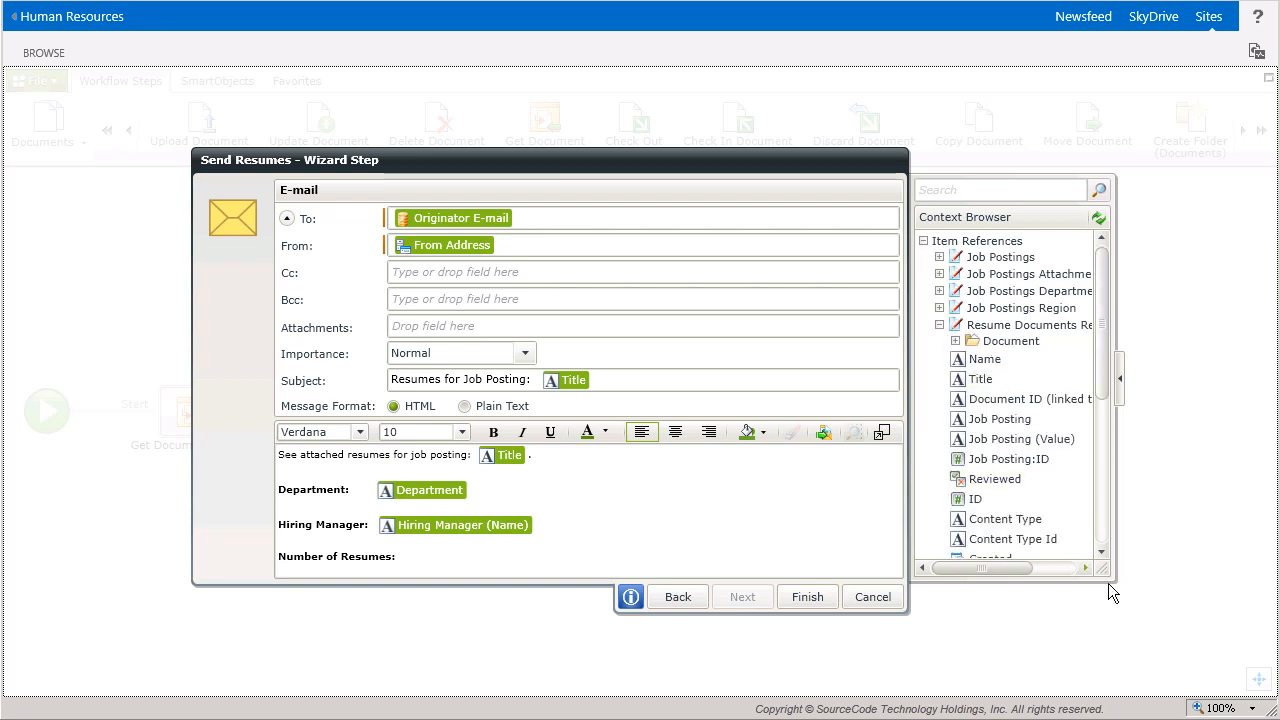
{"action": "left_click_drag", "start_coordinate": [1116, 581], "coordinate": [1181, 587]}
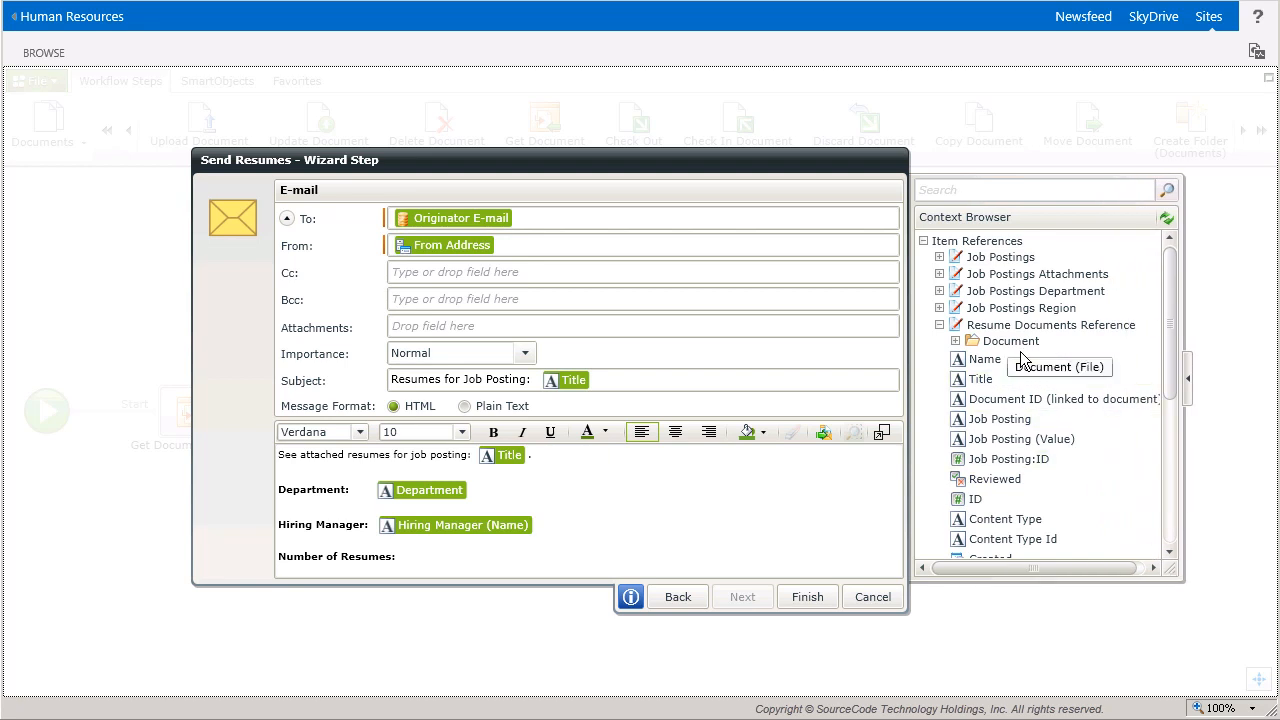
{"action": "left_click_drag", "start_coordinate": [1020, 351], "coordinate": [770, 326]}
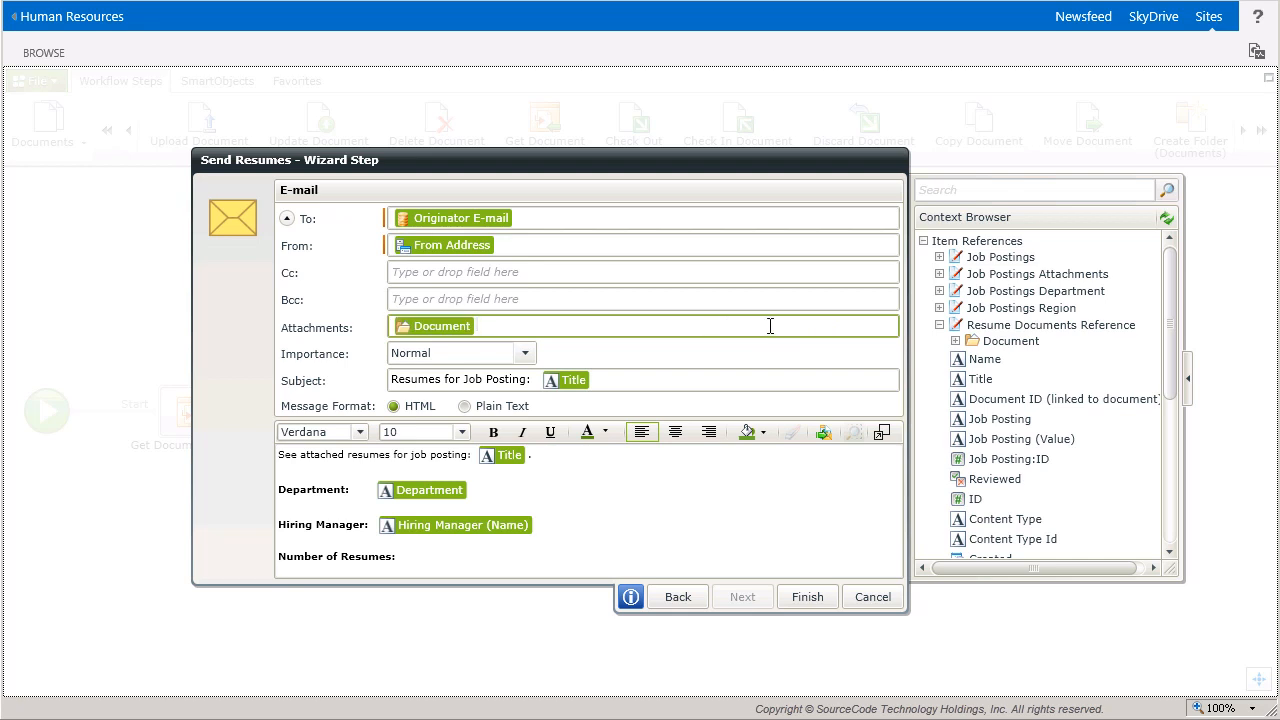
- Insert the Count list function after "Number of Resumes:" in the e-mail body
{"action": "left_click", "coordinate": [940, 327]}
{"action": "left_click", "coordinate": [924, 411]}
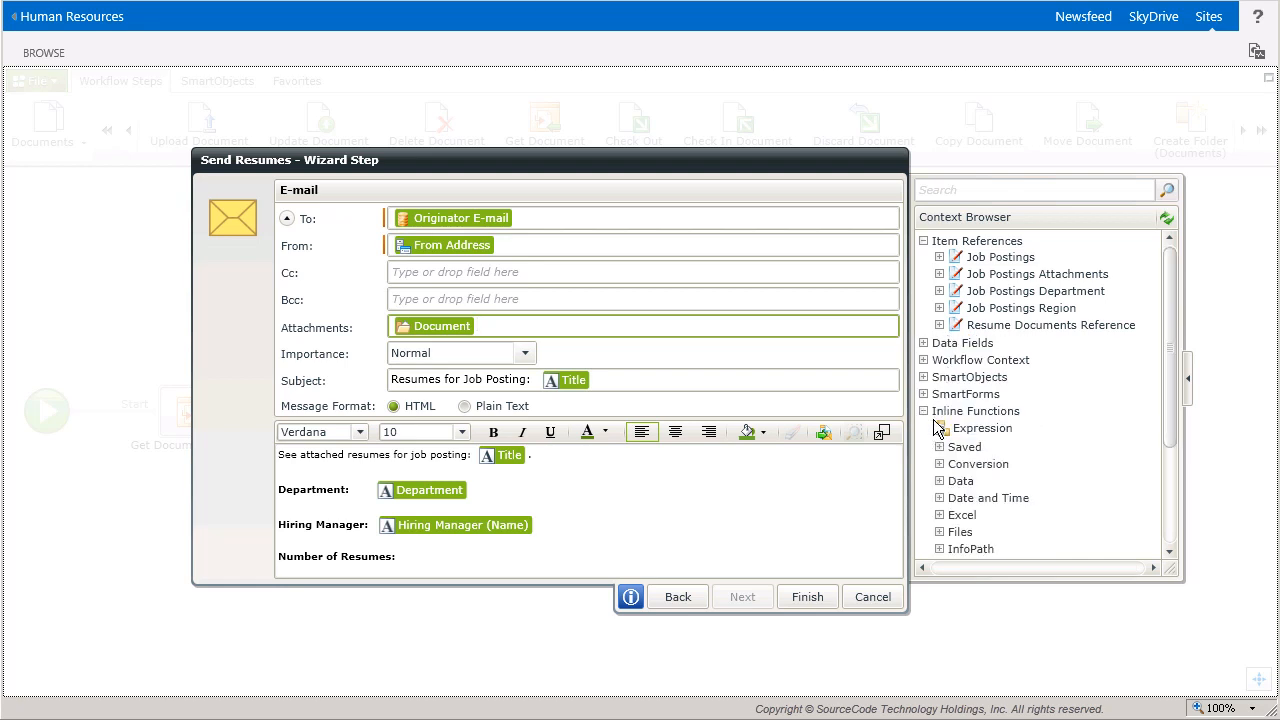
{"action": "left_click_drag", "start_coordinate": [1178, 417], "coordinate": [1055, 486]}
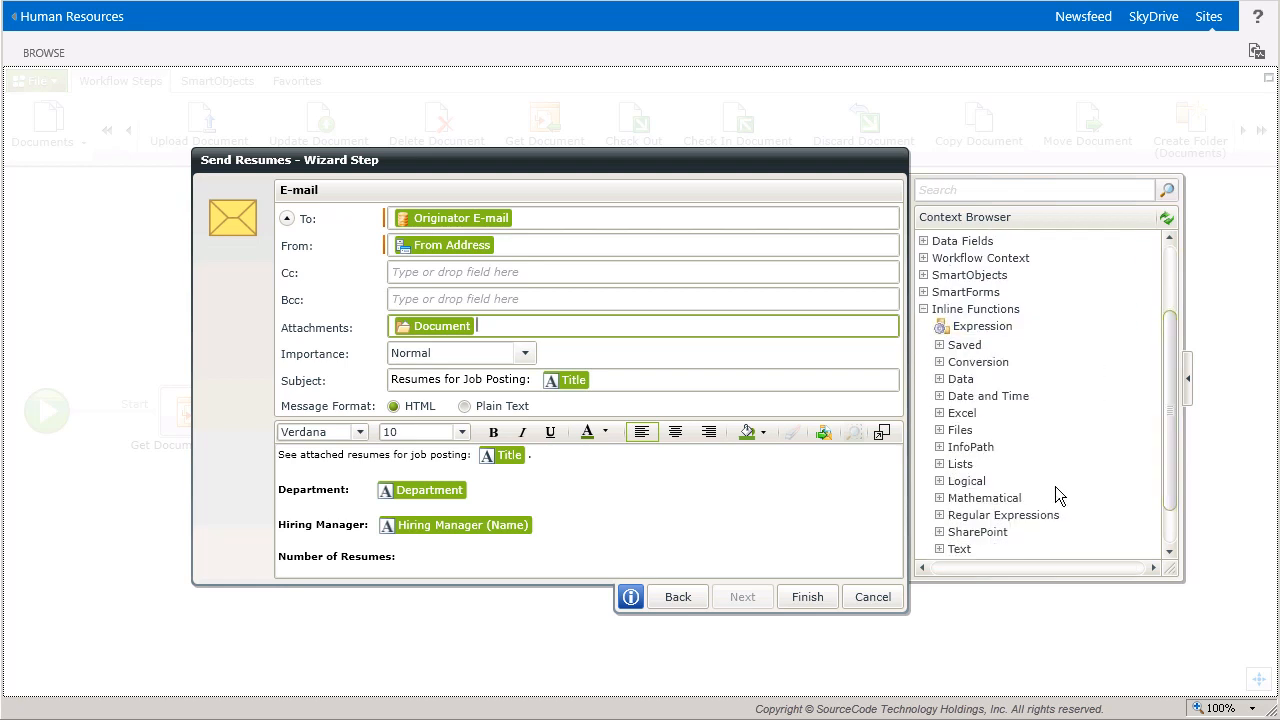
{"action": "left_click", "coordinate": [952, 466]}
{"action": "left_click_drag", "start_coordinate": [1005, 483], "coordinate": [479, 563]}
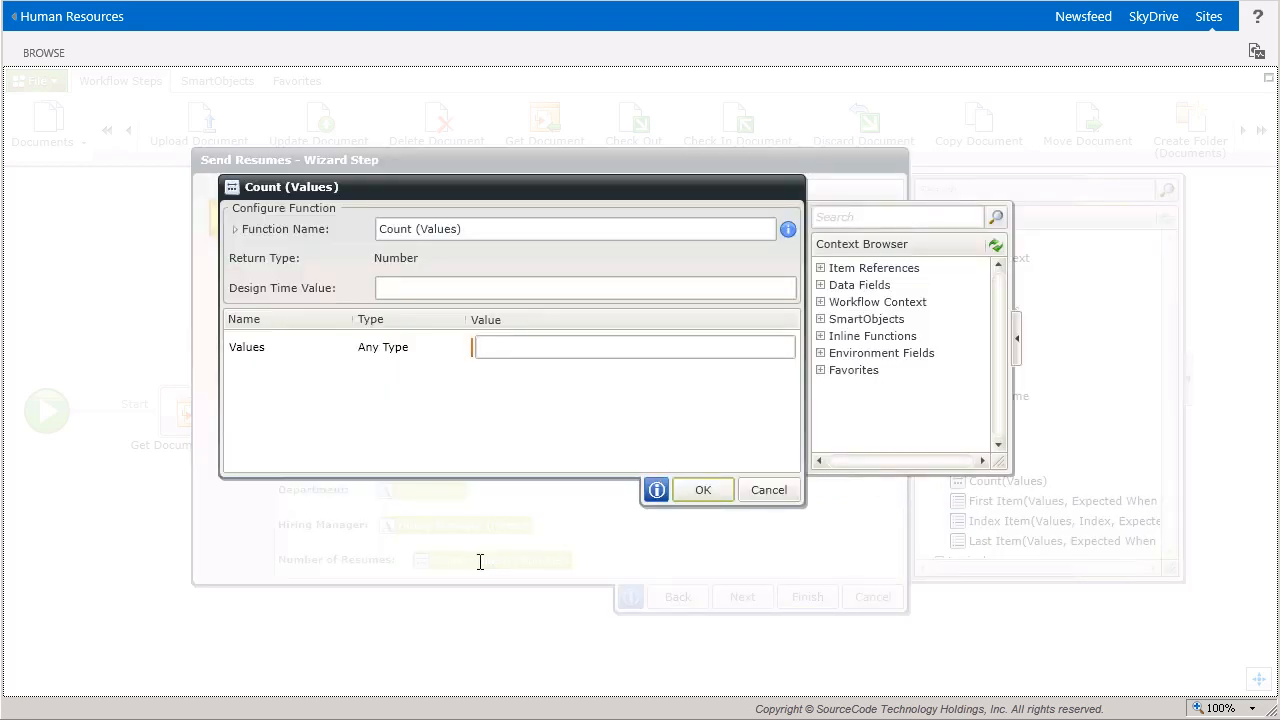
- Set the Count function's values to the Name field of Resume Documents Reference and accept it
{"action": "left_click", "coordinate": [821, 269]}
{"action": "left_click", "coordinate": [836, 352]}
{"action": "left_click_drag", "start_coordinate": [893, 388], "coordinate": [711, 355]}
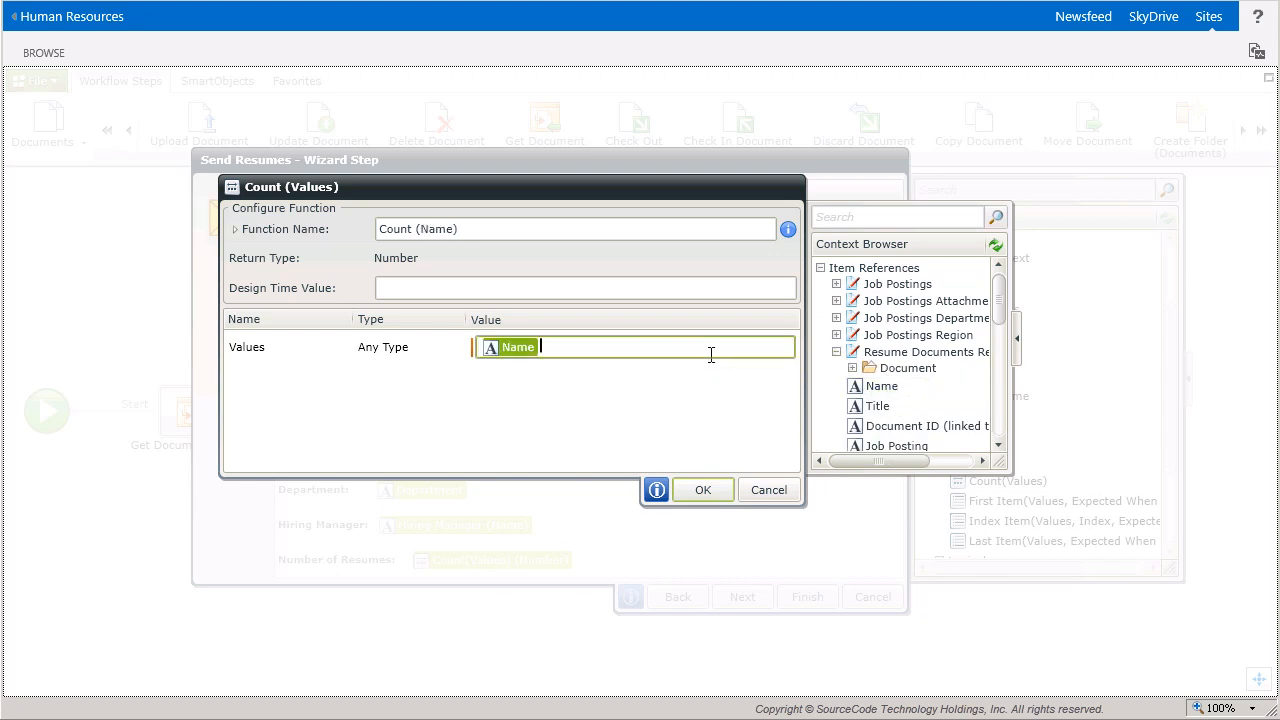
{"action": "left_click", "coordinate": [721, 496]}
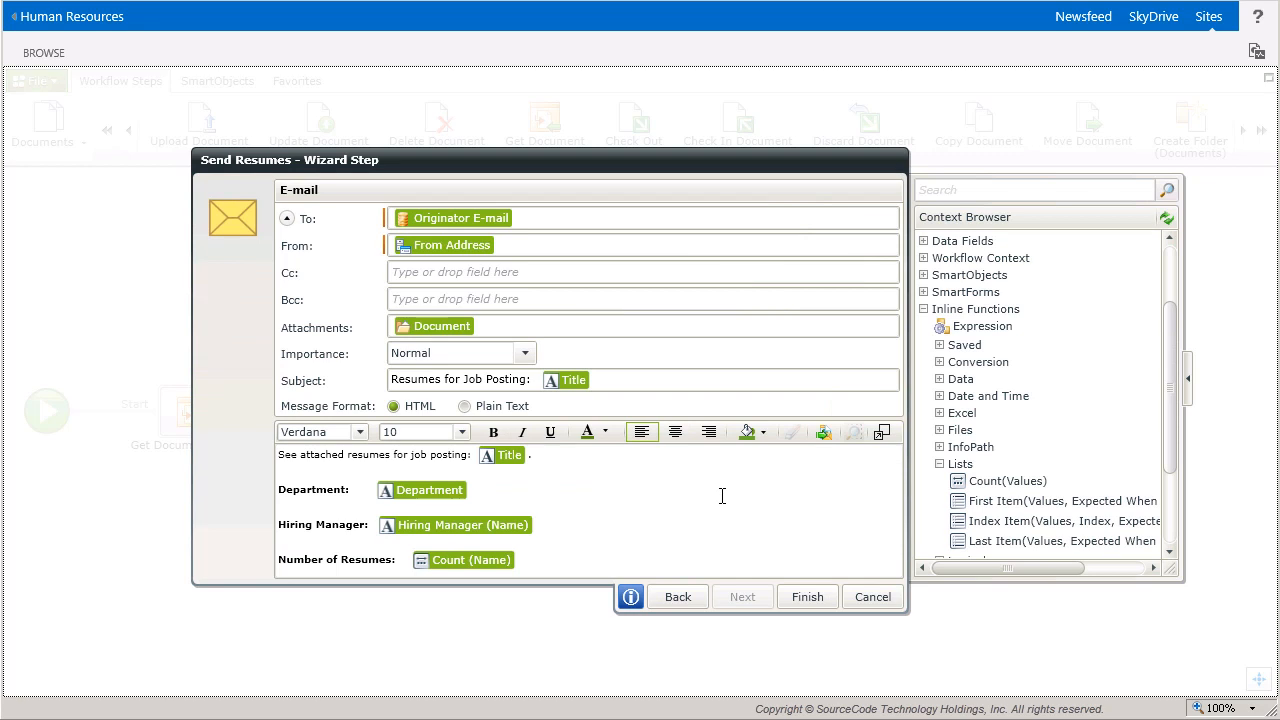
- Finish configuring the Send Resumes e-mail step and open the document settings of the Update Documents Reviewed step
{"action": "left_click", "coordinate": [819, 605]}
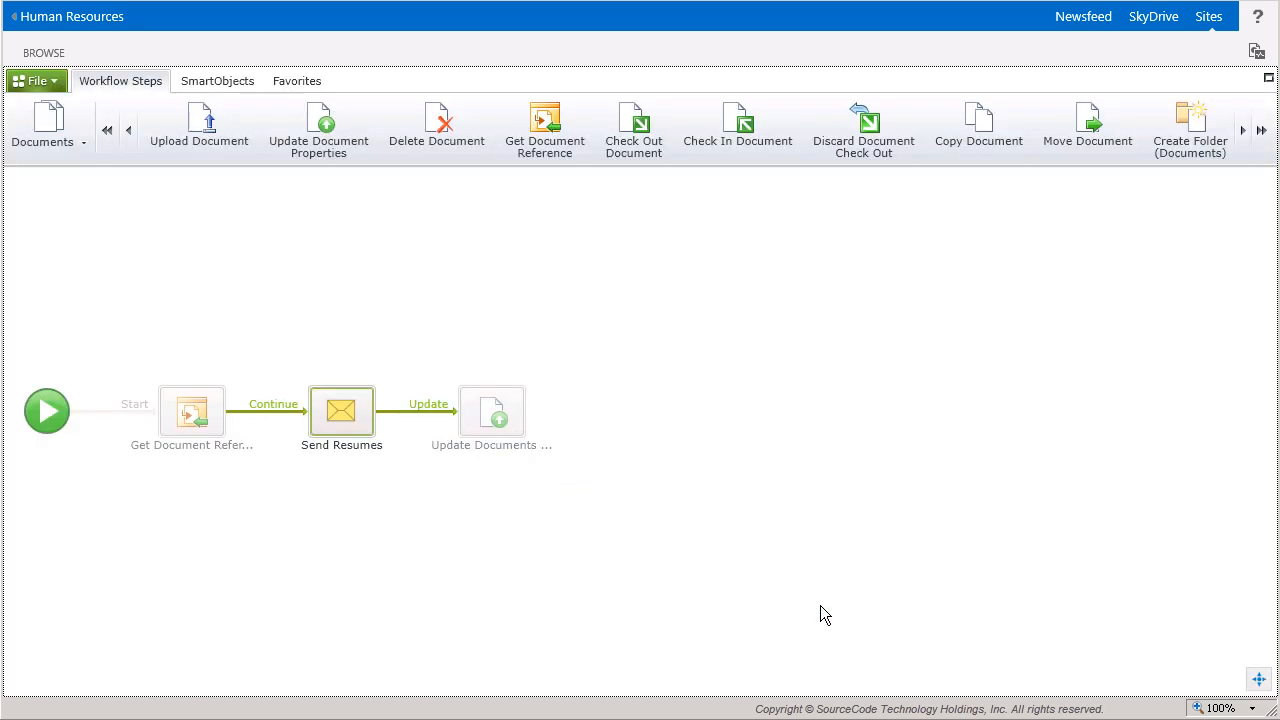
{"action": "left_click", "coordinate": [518, 432]}
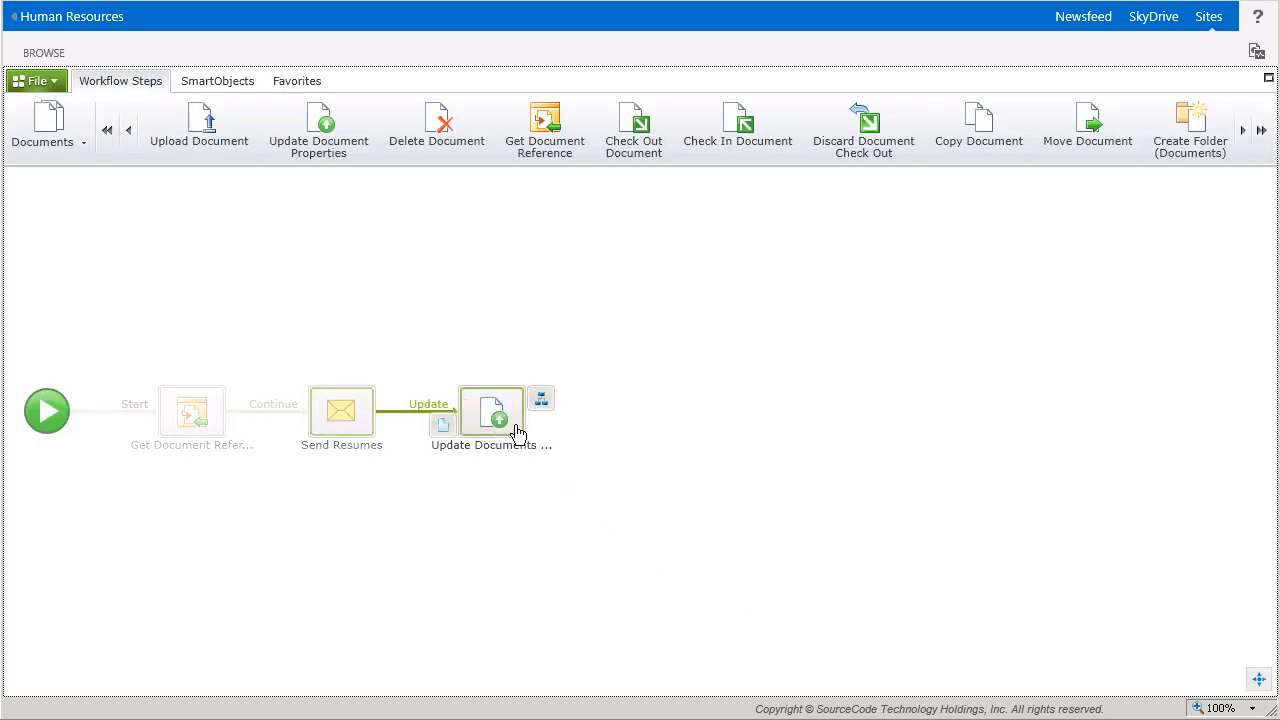
{"action": "double_click", "coordinate": [518, 432]}
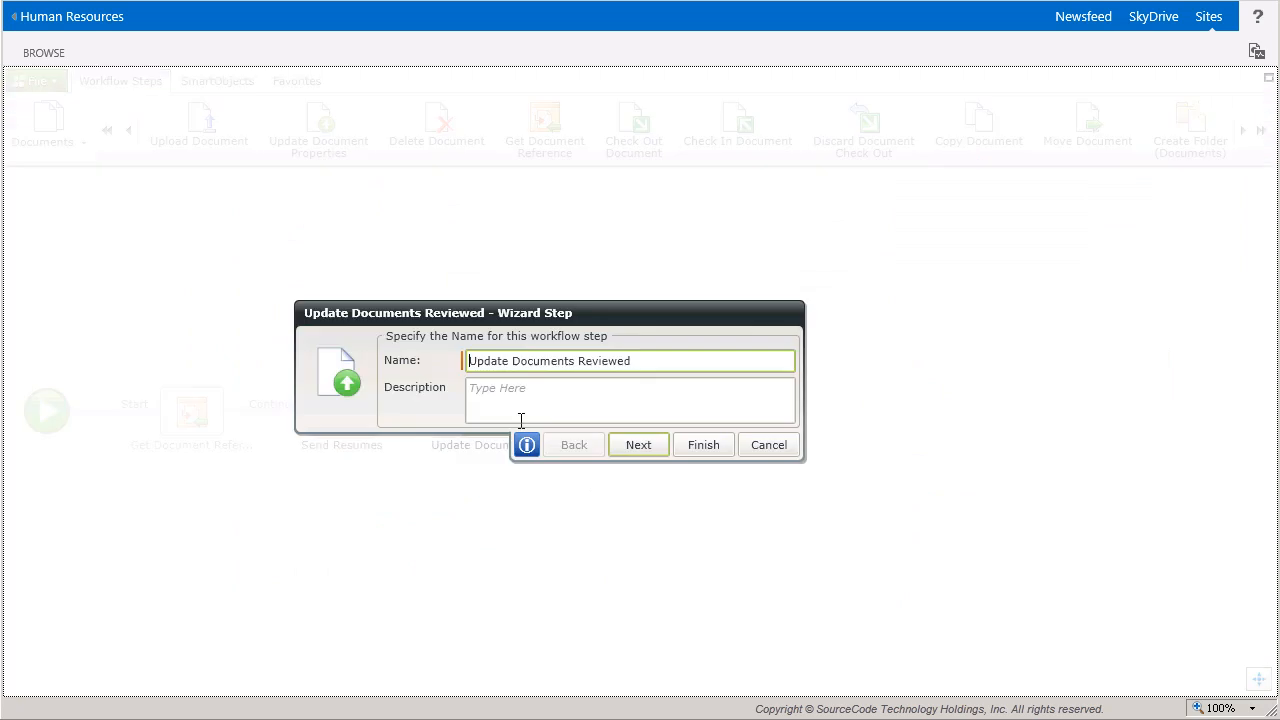
{"action": "left_click", "coordinate": [637, 449]}
{"action": "left_click", "coordinate": [695, 516]}
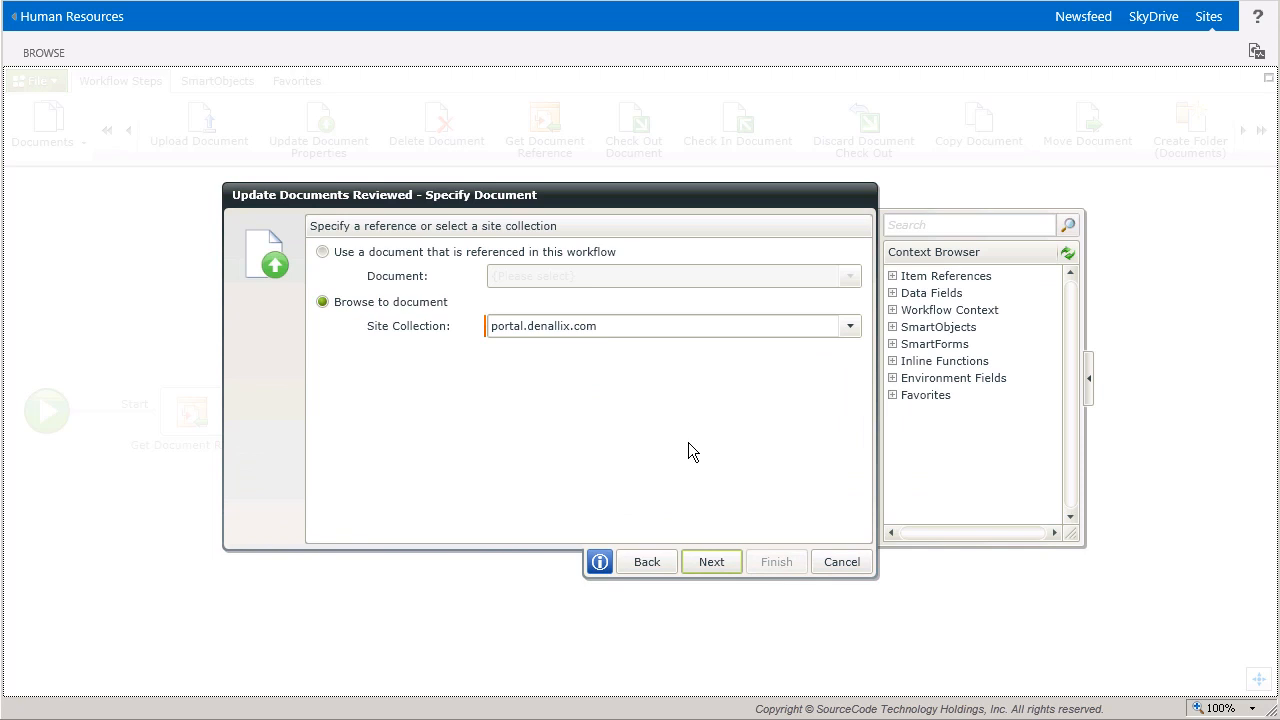
- Make the Update Documents Reviewed step use Resume Documents Reference as its document and finish configuring the step
{"action": "left_click", "coordinate": [331, 257]}
{"action": "left_click", "coordinate": [852, 284]}
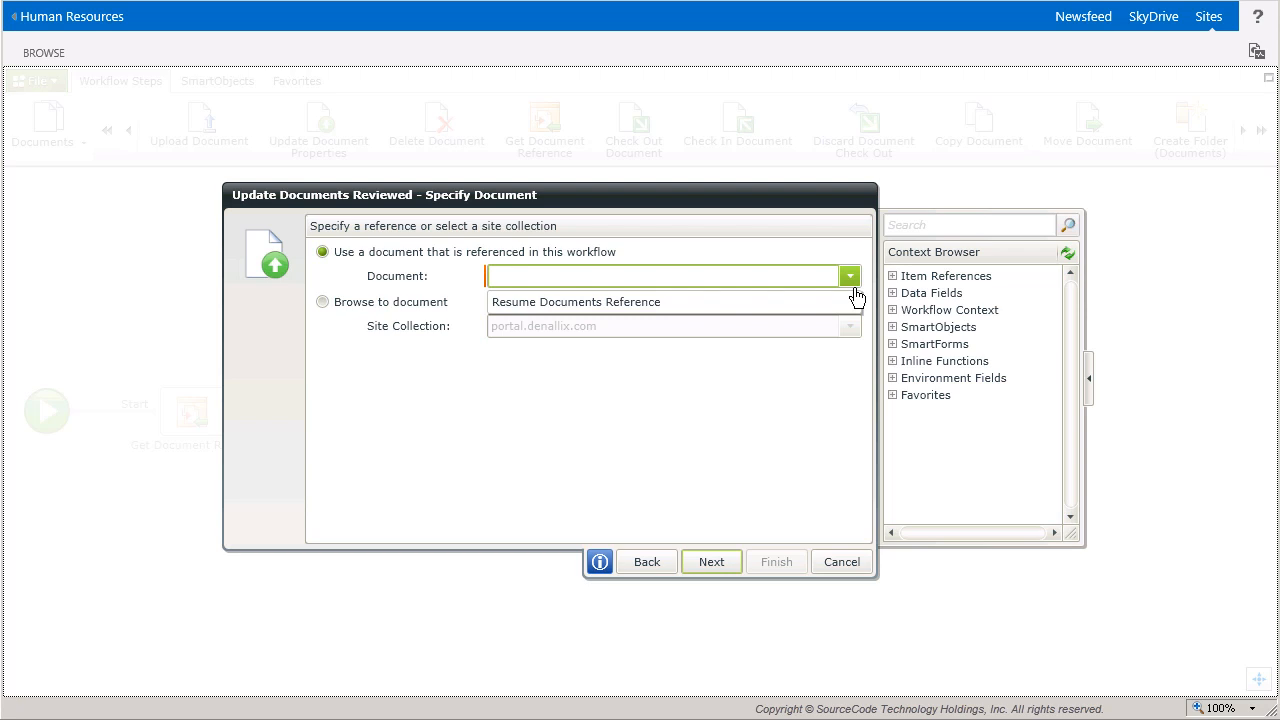
{"action": "left_click", "coordinate": [661, 309]}
{"action": "left_click", "coordinate": [709, 570]}
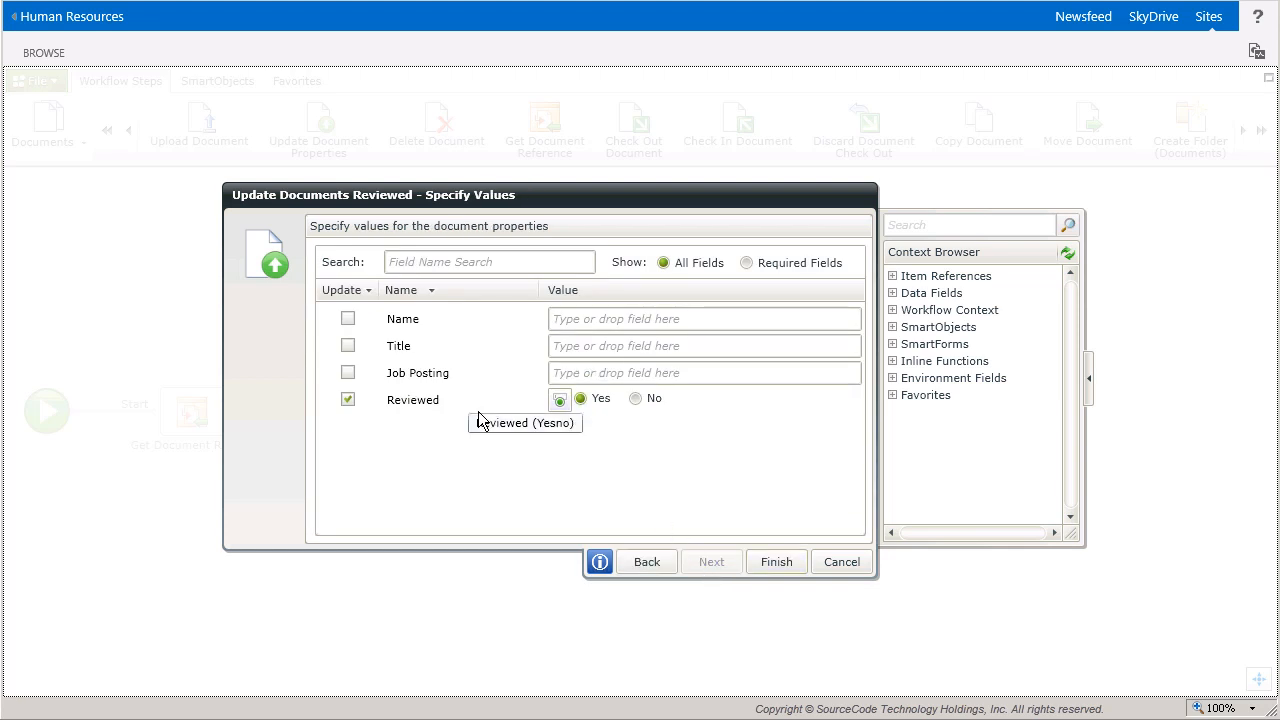
{"action": "left_click", "coordinate": [774, 565]}
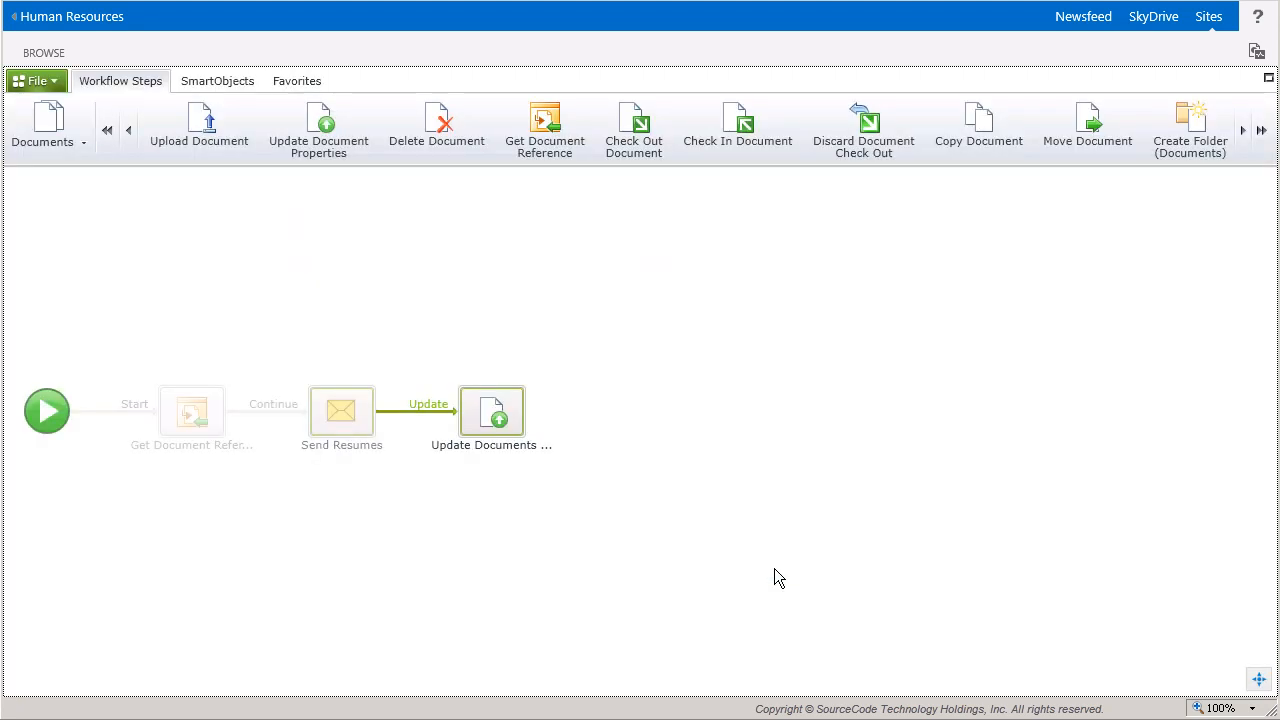
- Leave the workflow designer and check the Reviewed column for the documents in the Resumes library
{"action": "left_click", "coordinate": [37, 80]}
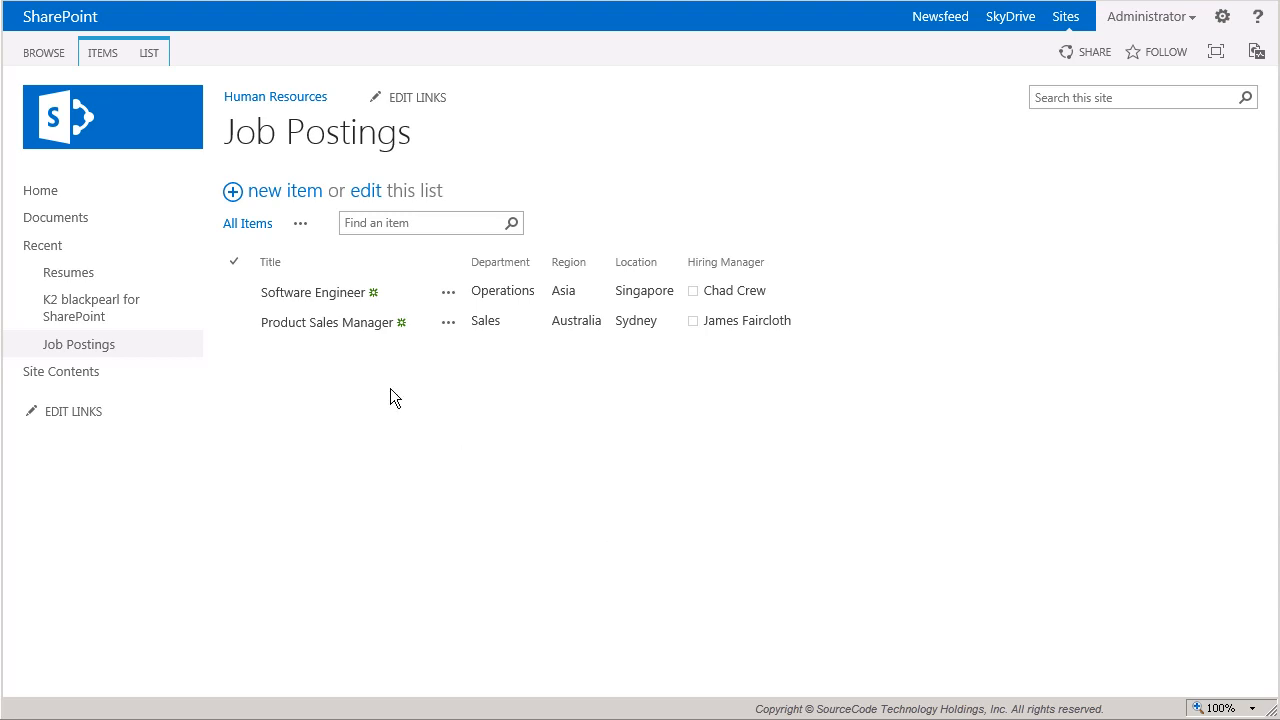
{"action": "left_click", "coordinate": [60, 276]}
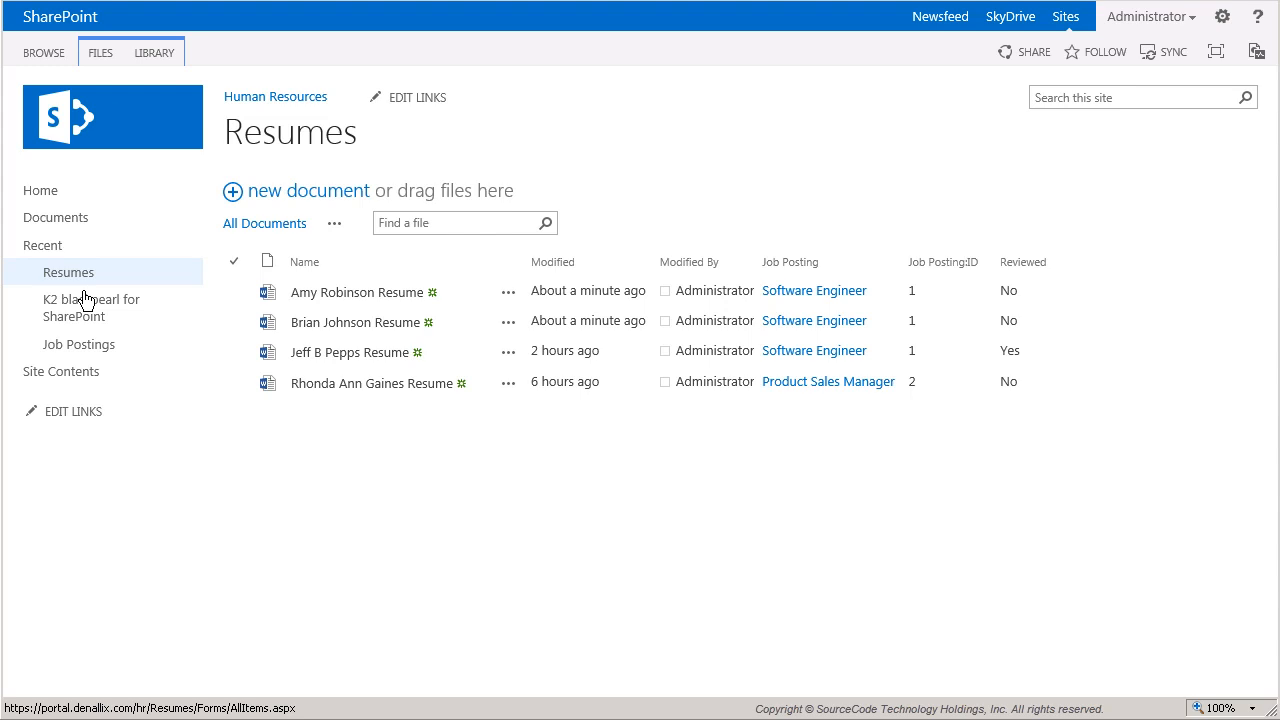
- Start Request Resumes Workflow on the Software Engineer item in the Job Postings list
{"action": "left_click", "coordinate": [84, 352]}
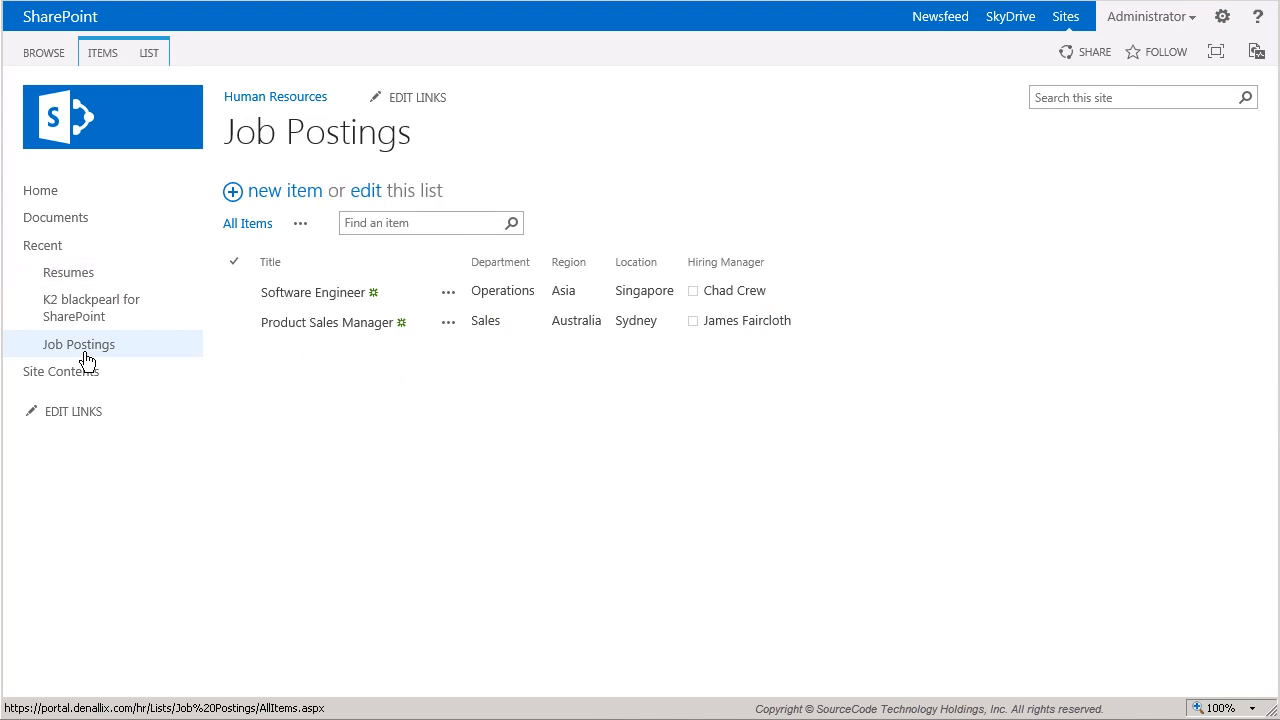
{"action": "left_click", "coordinate": [466, 305]}
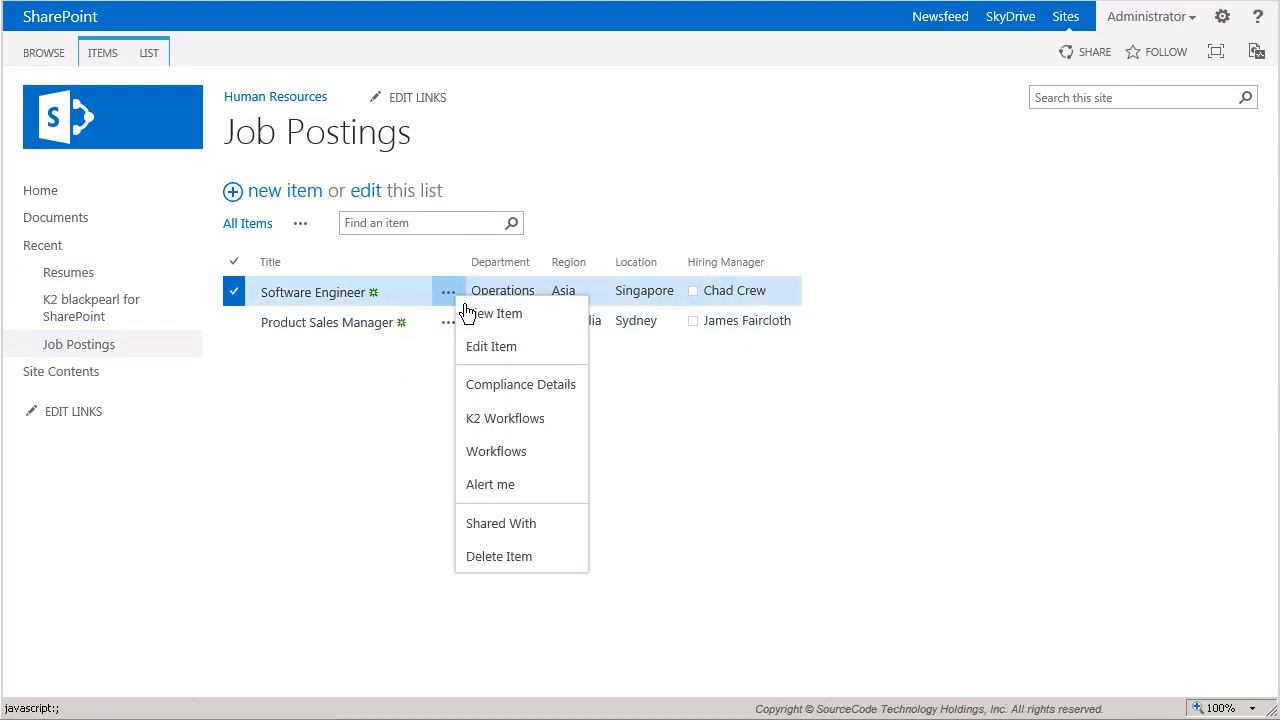
{"action": "left_click", "coordinate": [530, 428]}
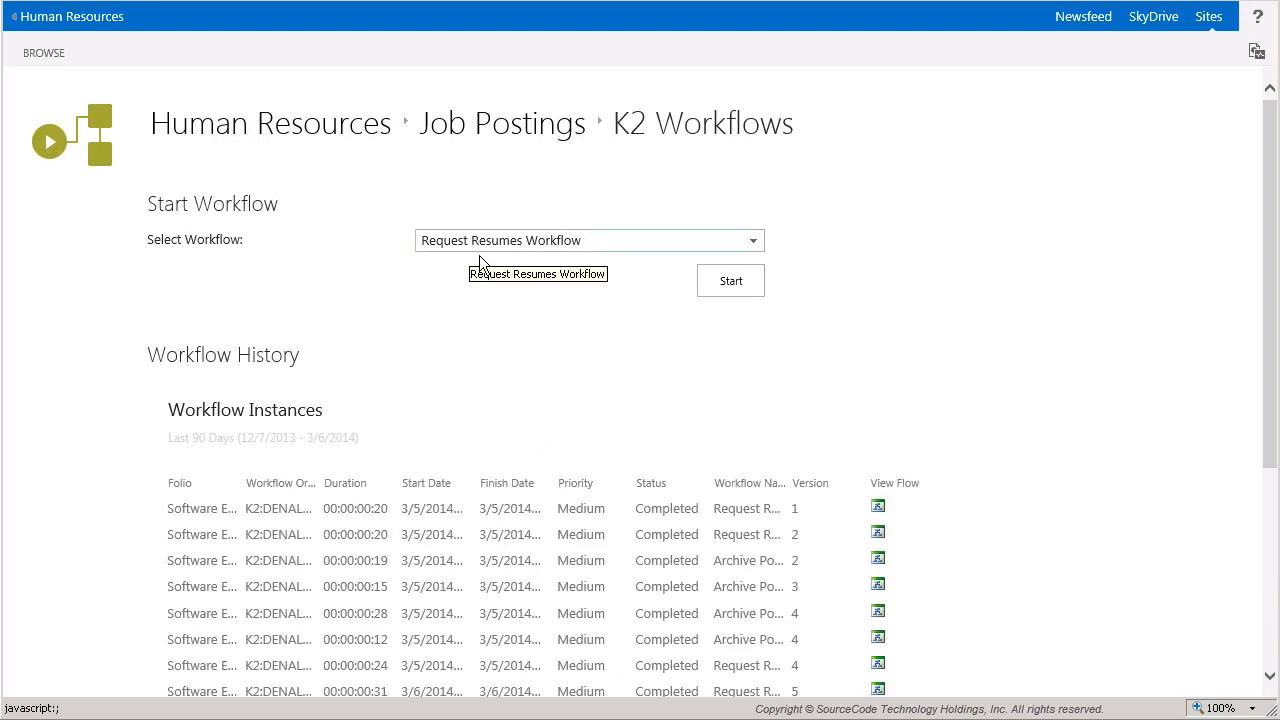
{"action": "left_click", "coordinate": [727, 290]}
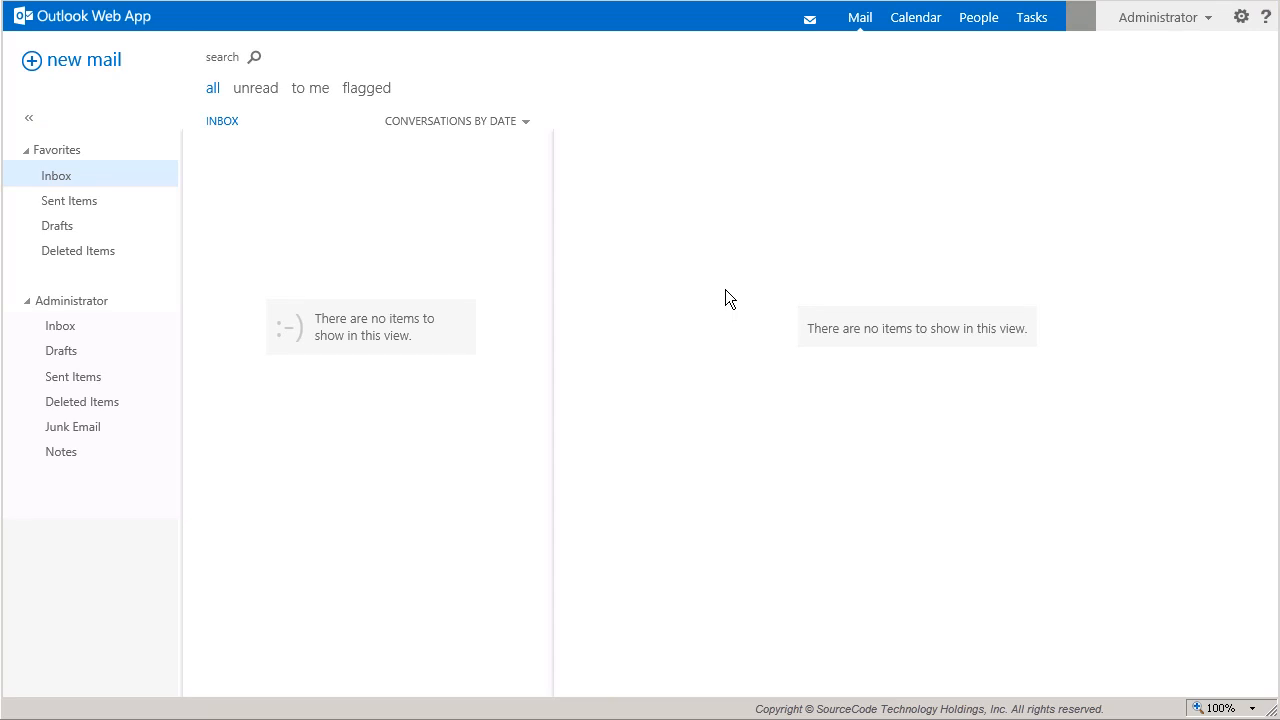
- View the workflow's e-mail in the Outlook Web App inbox and check the Reviewed column in the SharePoint Resumes library
{"action": "left_click", "coordinate": [388, 180]}
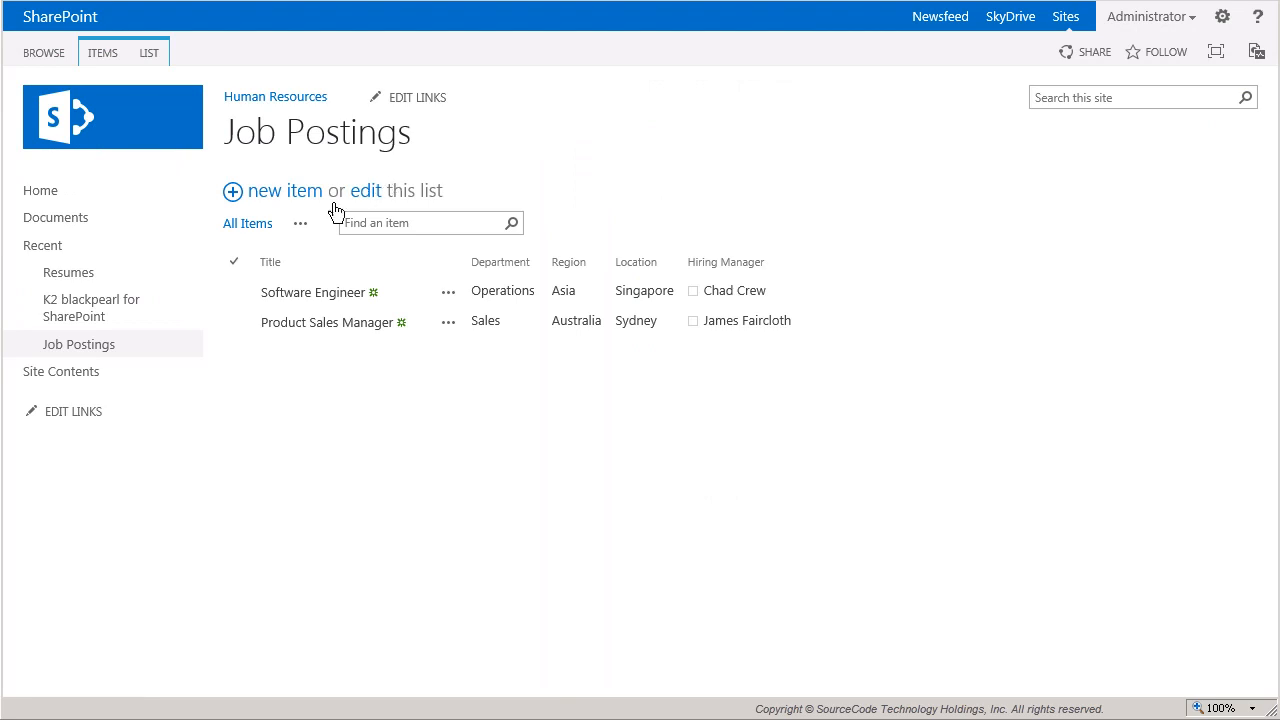
{"action": "left_click", "coordinate": [85, 289]}
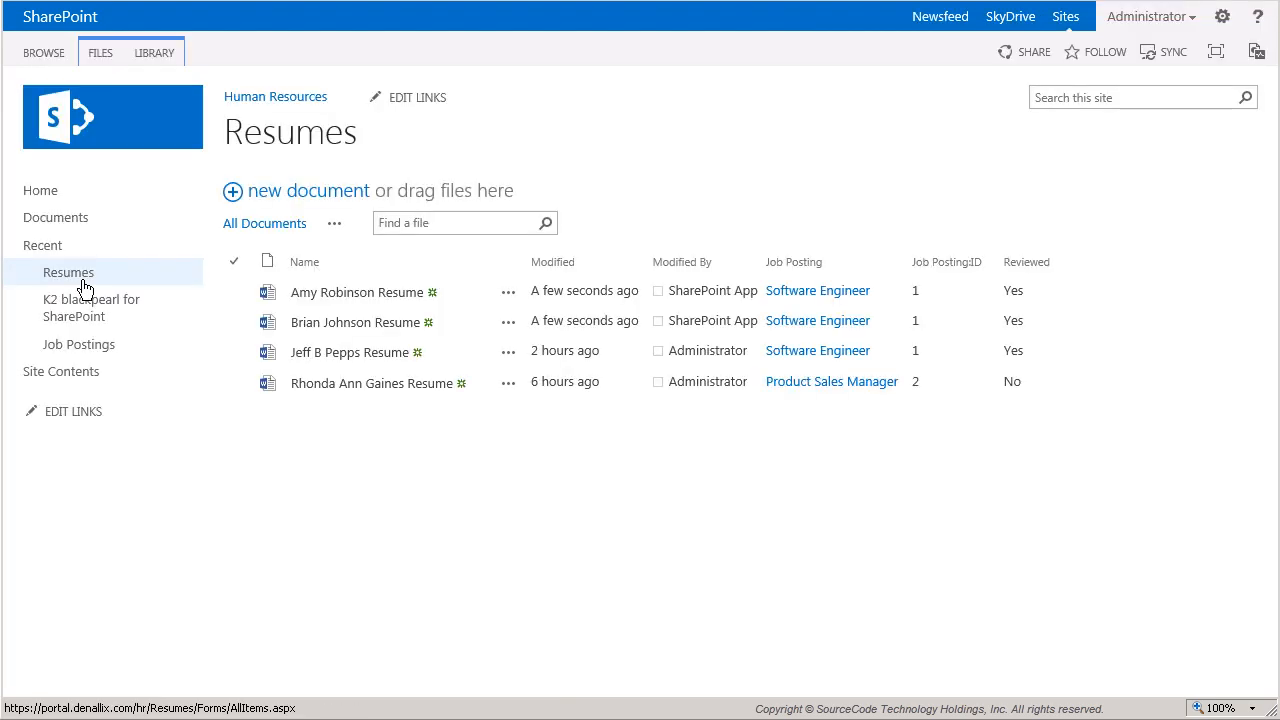